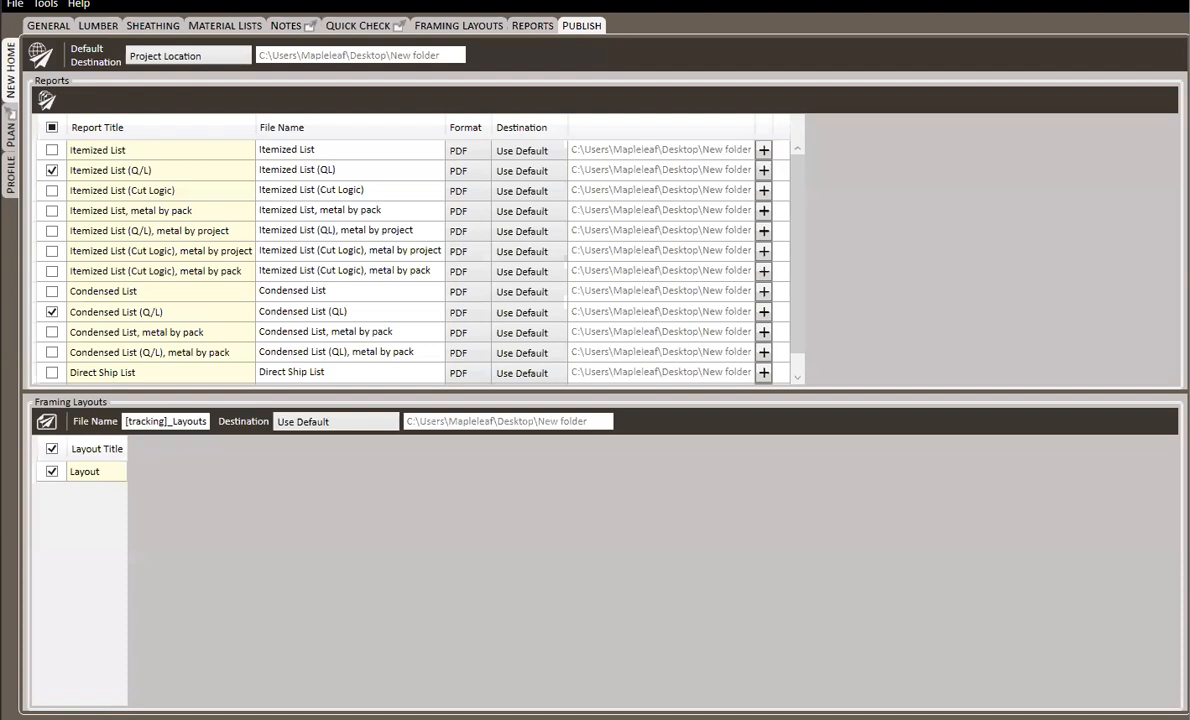
- Delete the report "Itemized List (Cut Logic), metal by project" from the project's reports
left_click(532, 25)
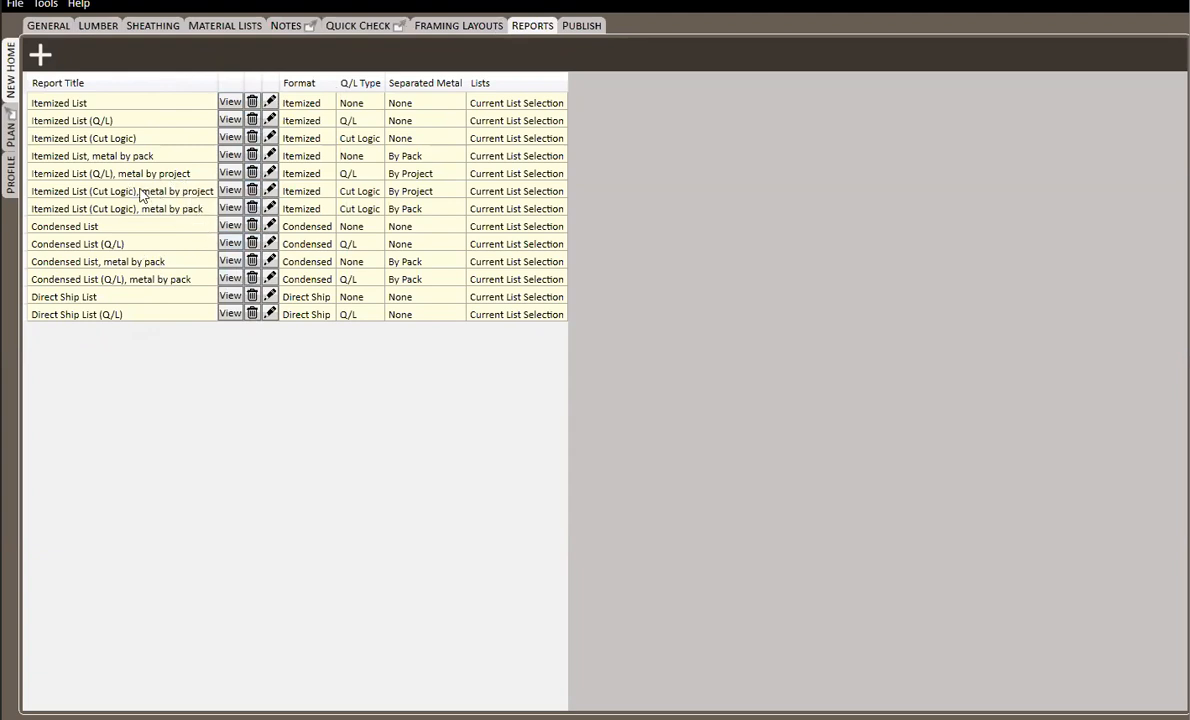
left_click(252, 191)
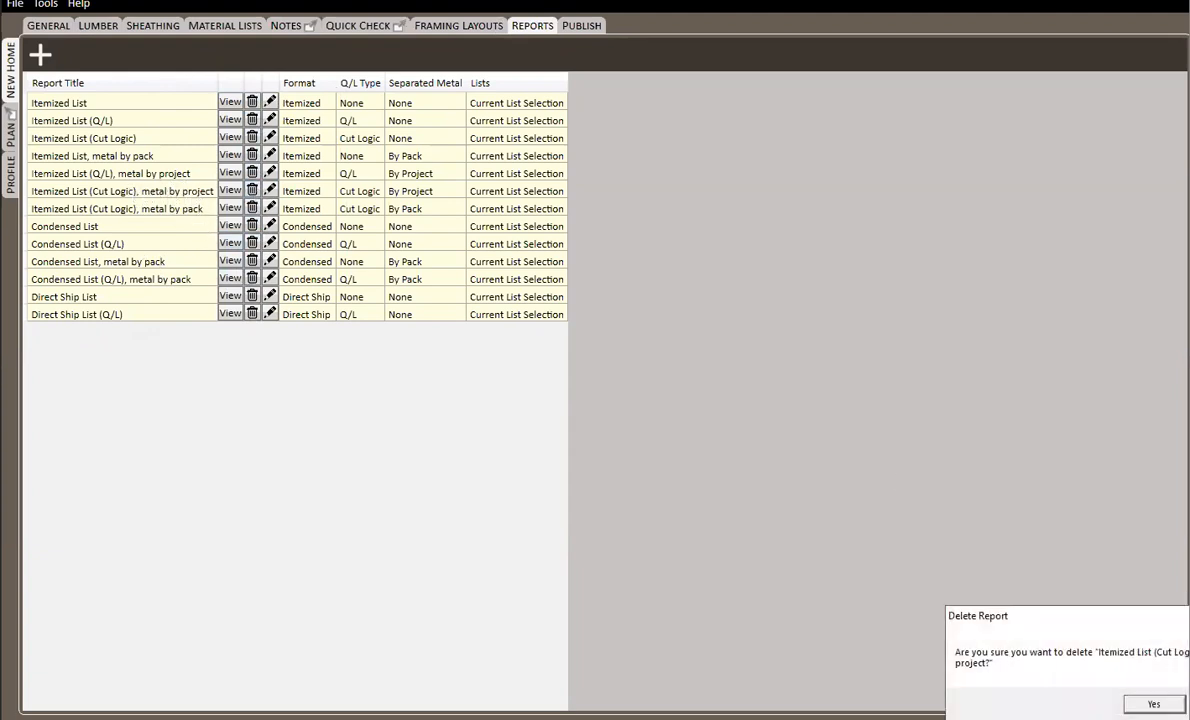
left_click(1154, 704)
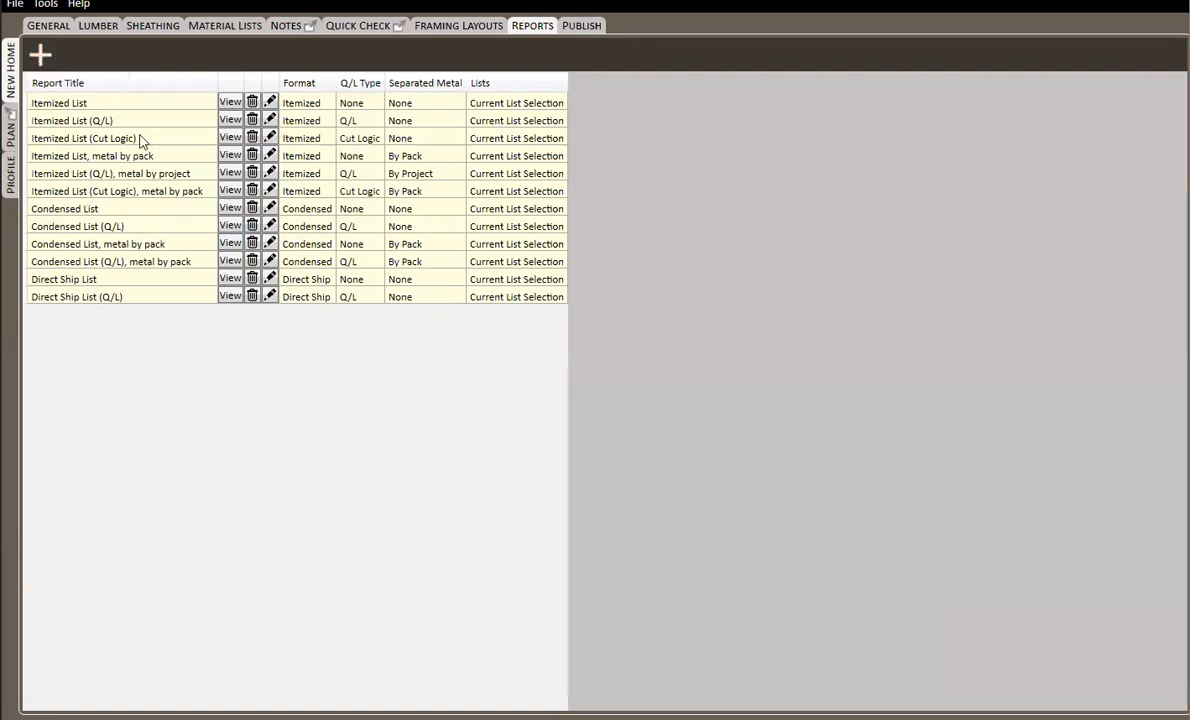
- Edit the Itemized List (Q/L) report to use the Q/L style with Q/L By Line and Include Input Value Notations enabled
left_click(270, 120)
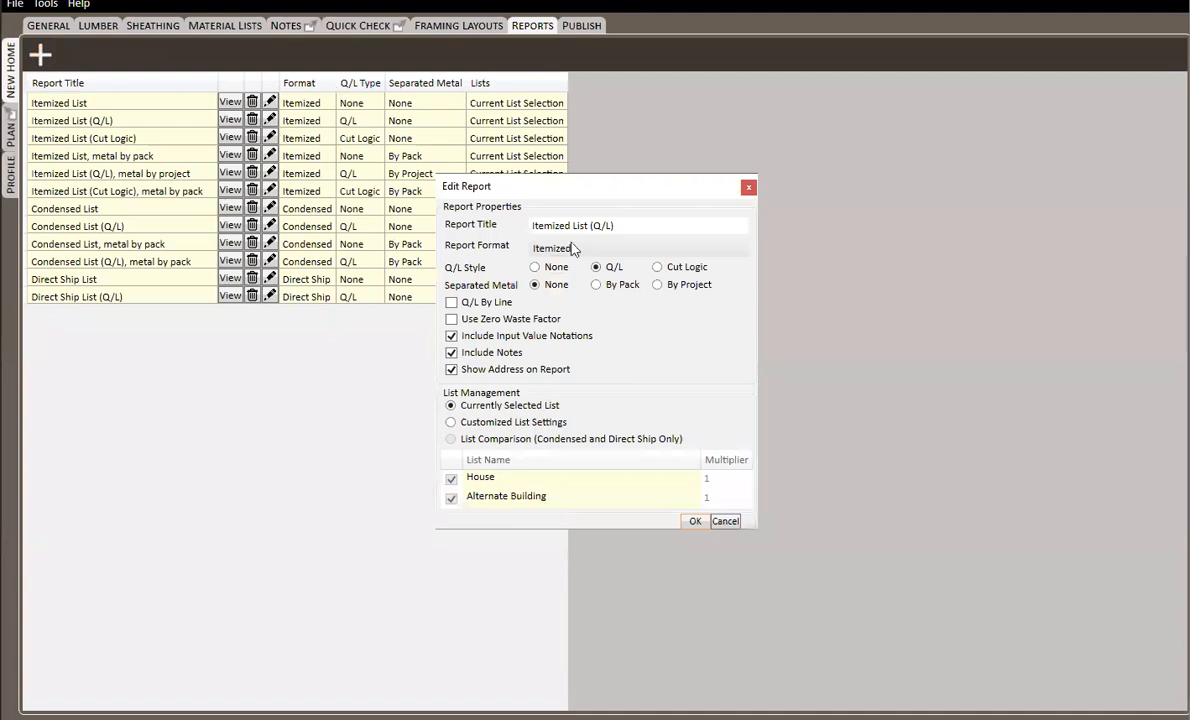
left_click(645, 224)
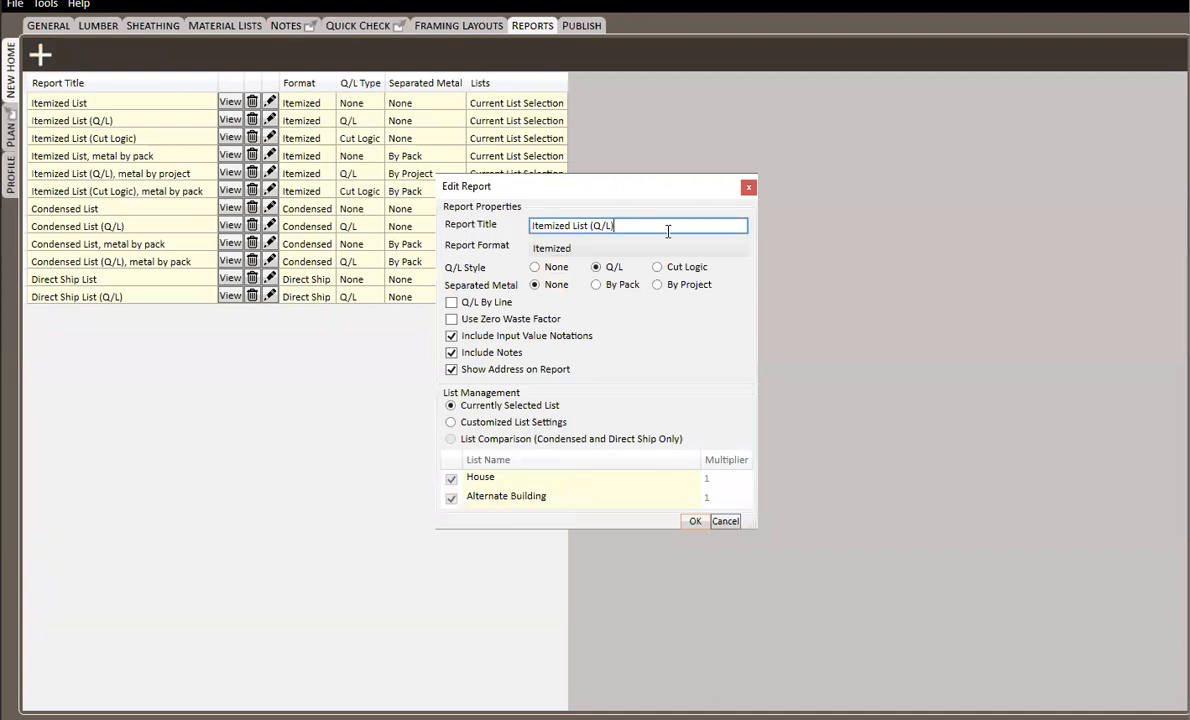
left_click(536, 268)
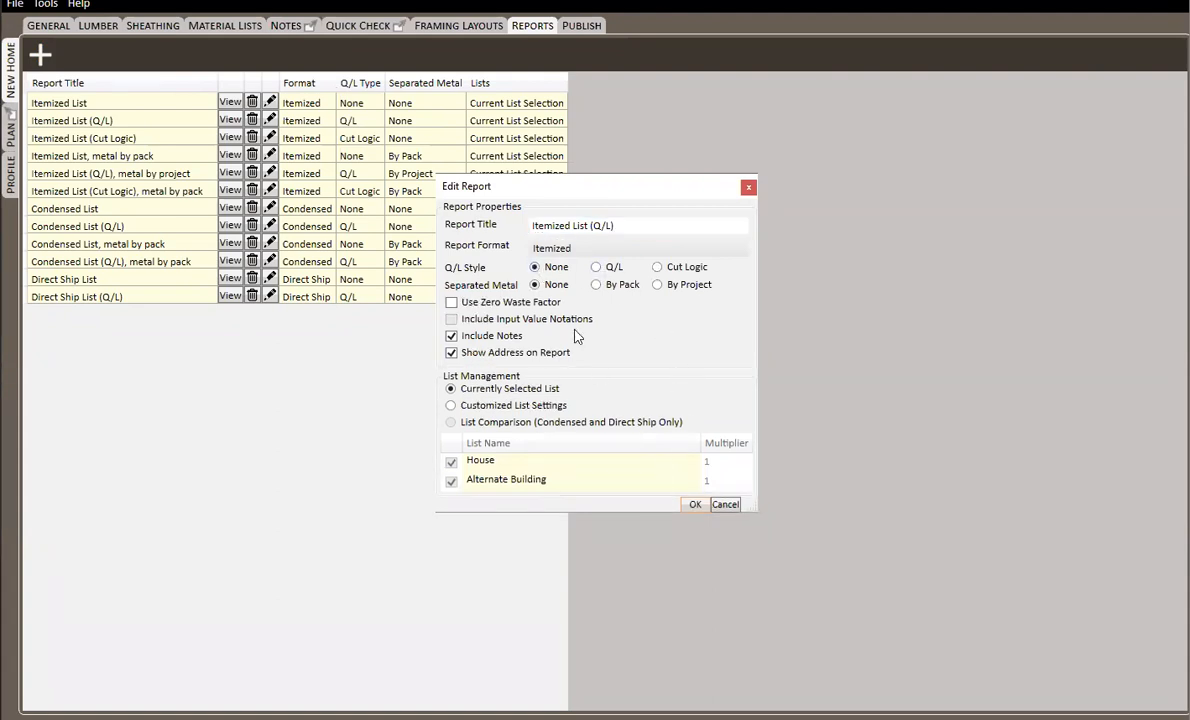
left_click(596, 268)
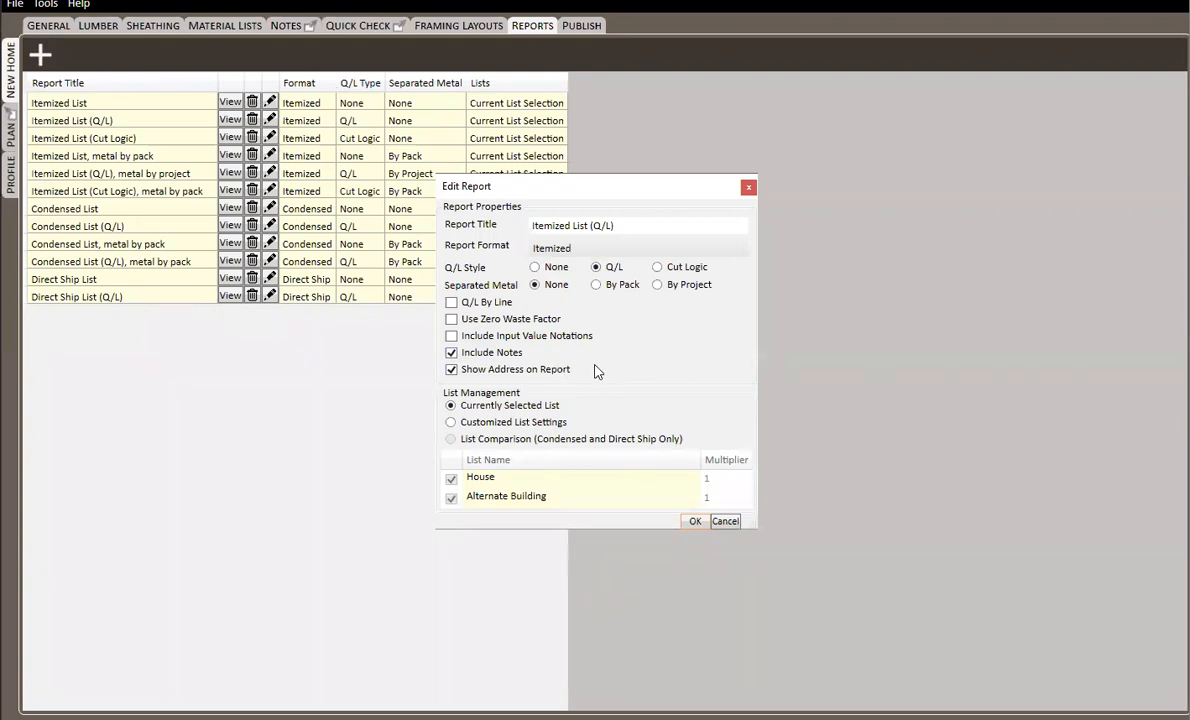
left_click(452, 337)
left_click(466, 304)
left_click(695, 521)
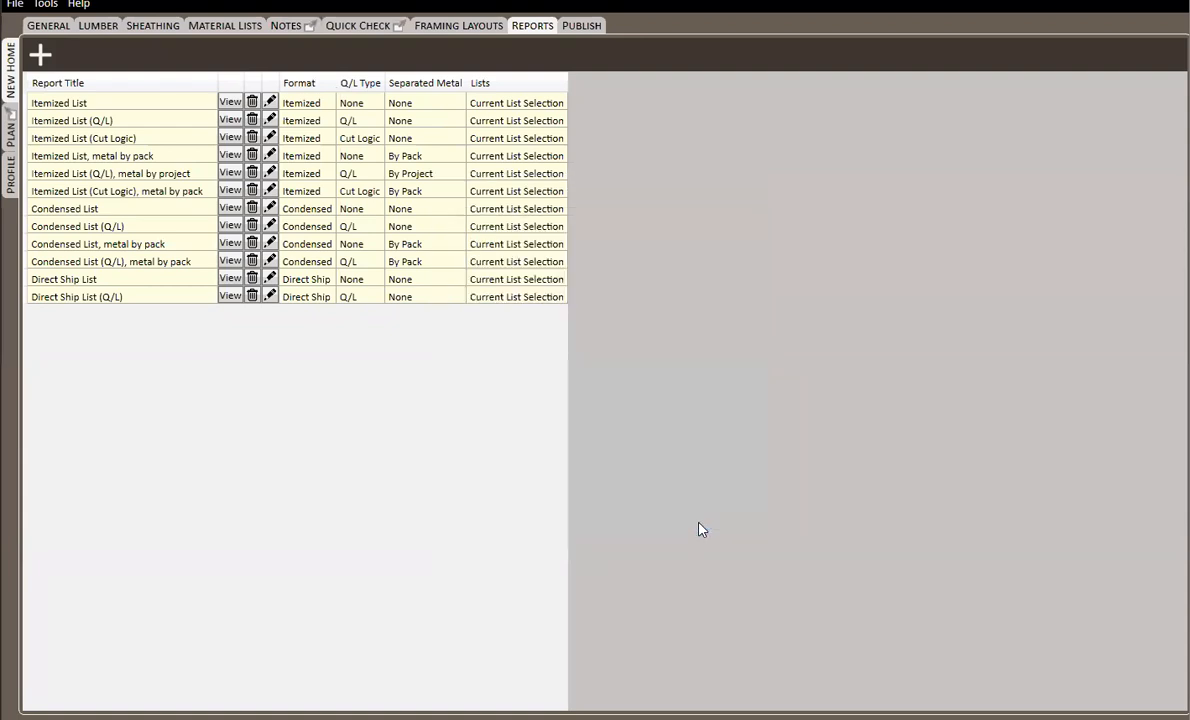
- View the Itemized List (Q/L) report and examine its notes, page header, Qty/Length lines and raw coverage notations
left_click(229, 120)
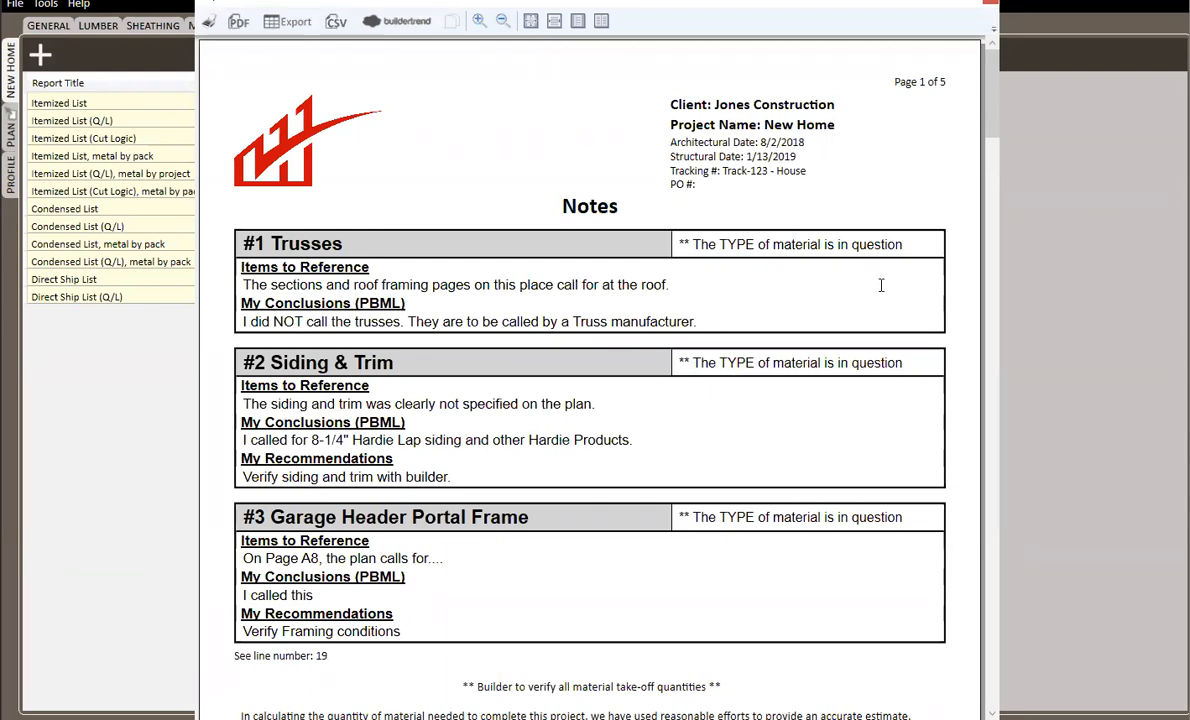
scroll(776, 321, "down", 12)
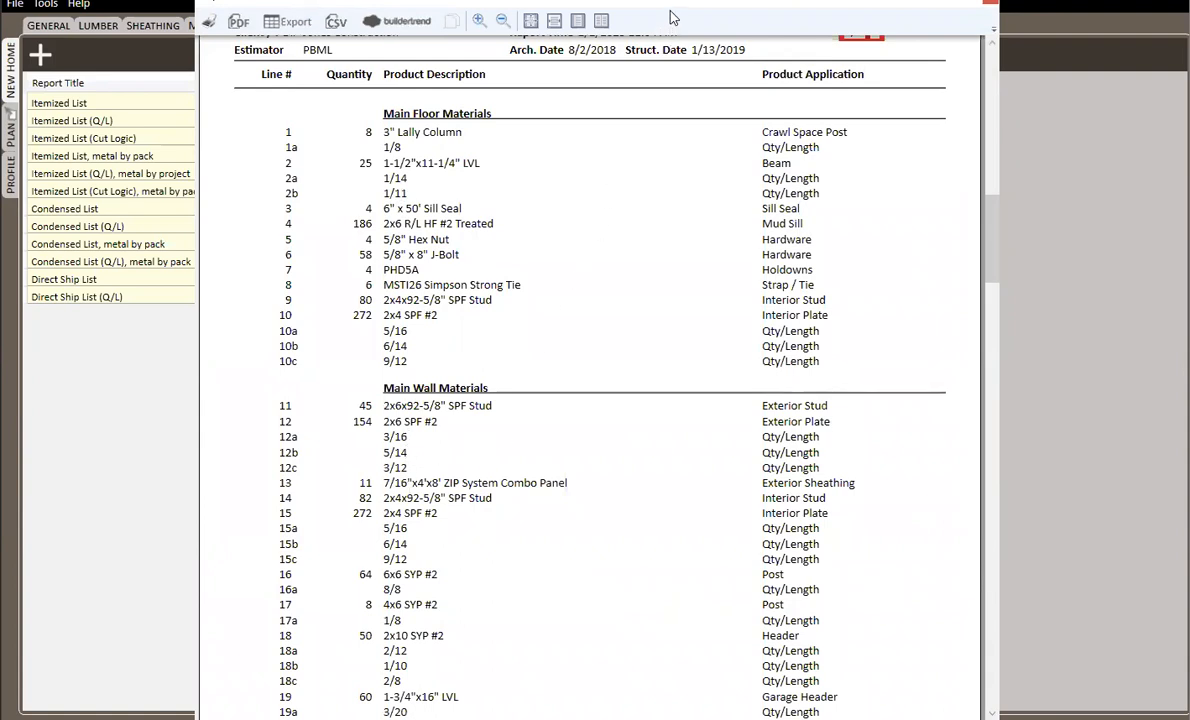
left_click_drag(672, 10, 664, 65)
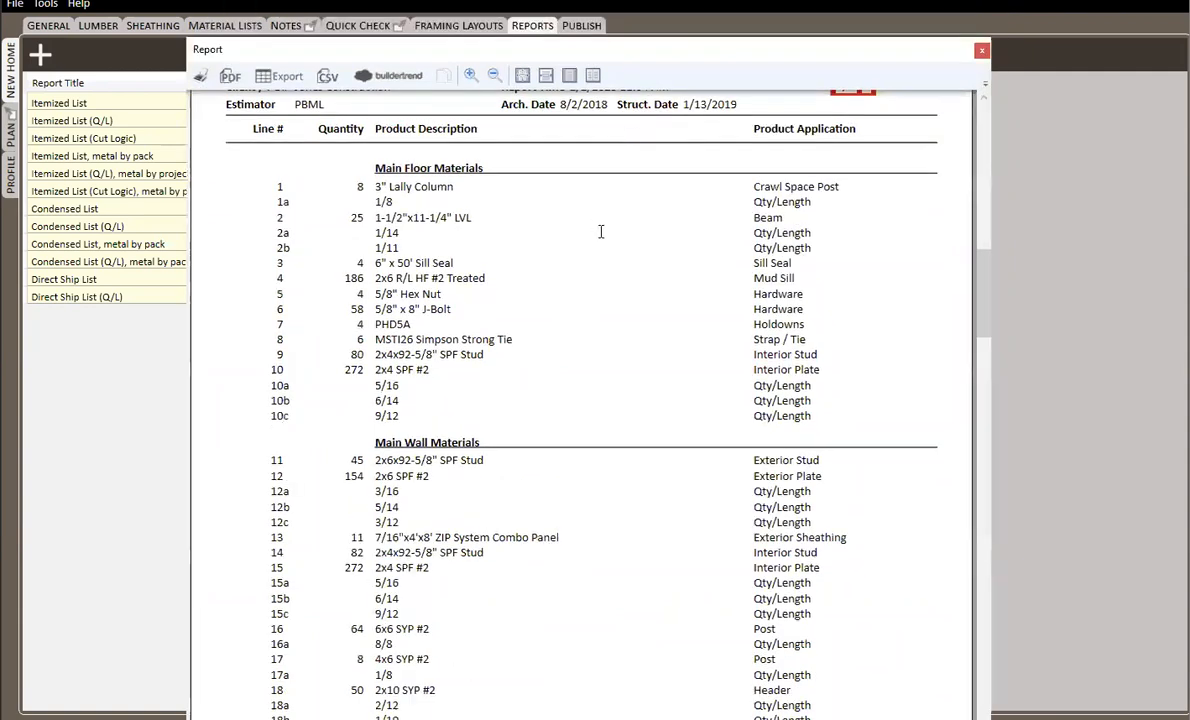
scroll(608, 409, "up", 3)
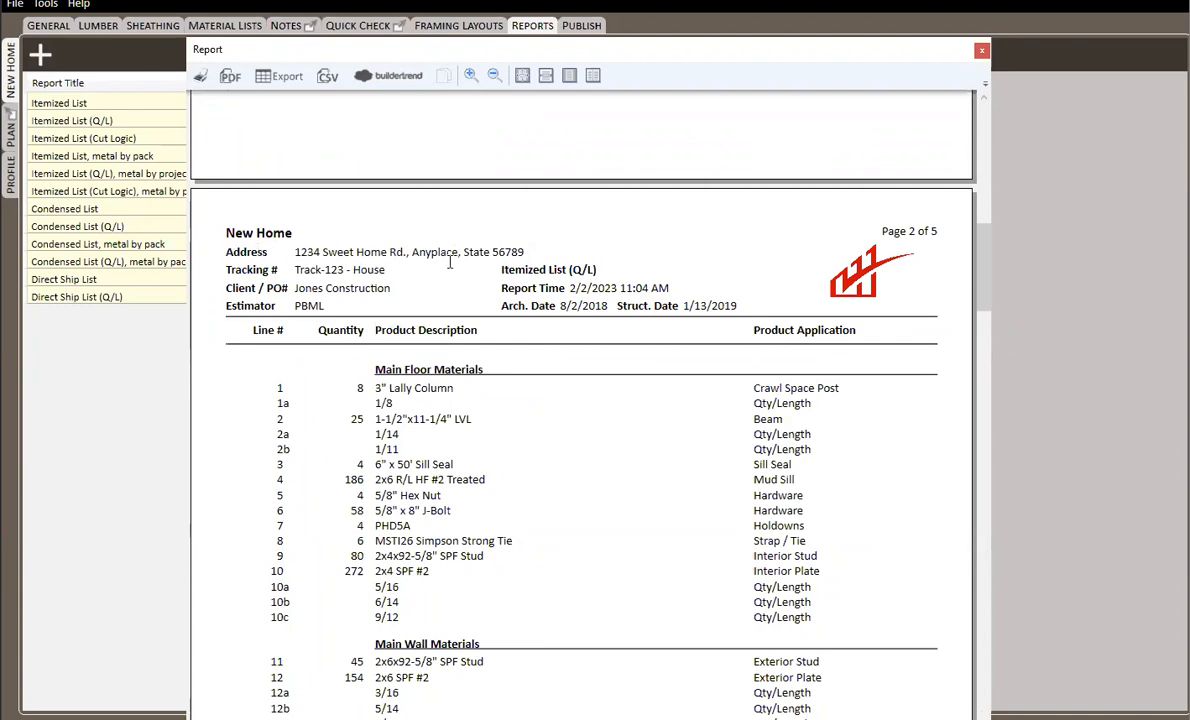
scroll(620, 374, "down", 3)
scroll(620, 374, "down", 20)
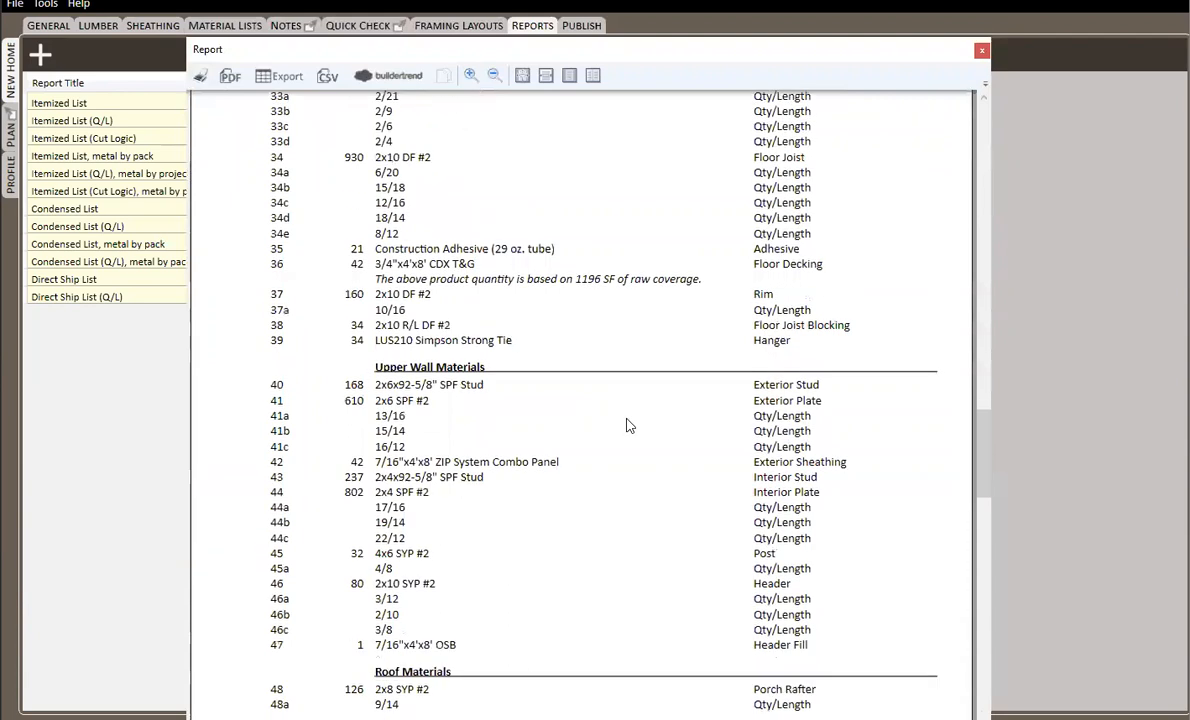
scroll(616, 412, "down", 6)
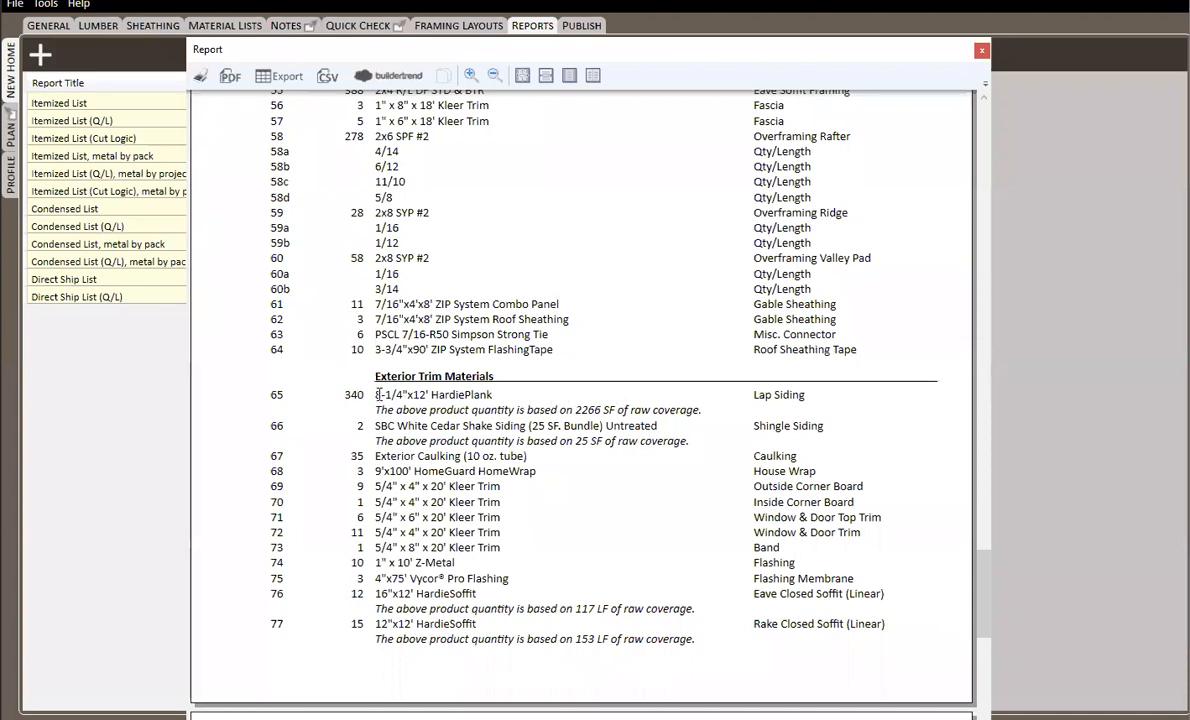
left_click(982, 50)
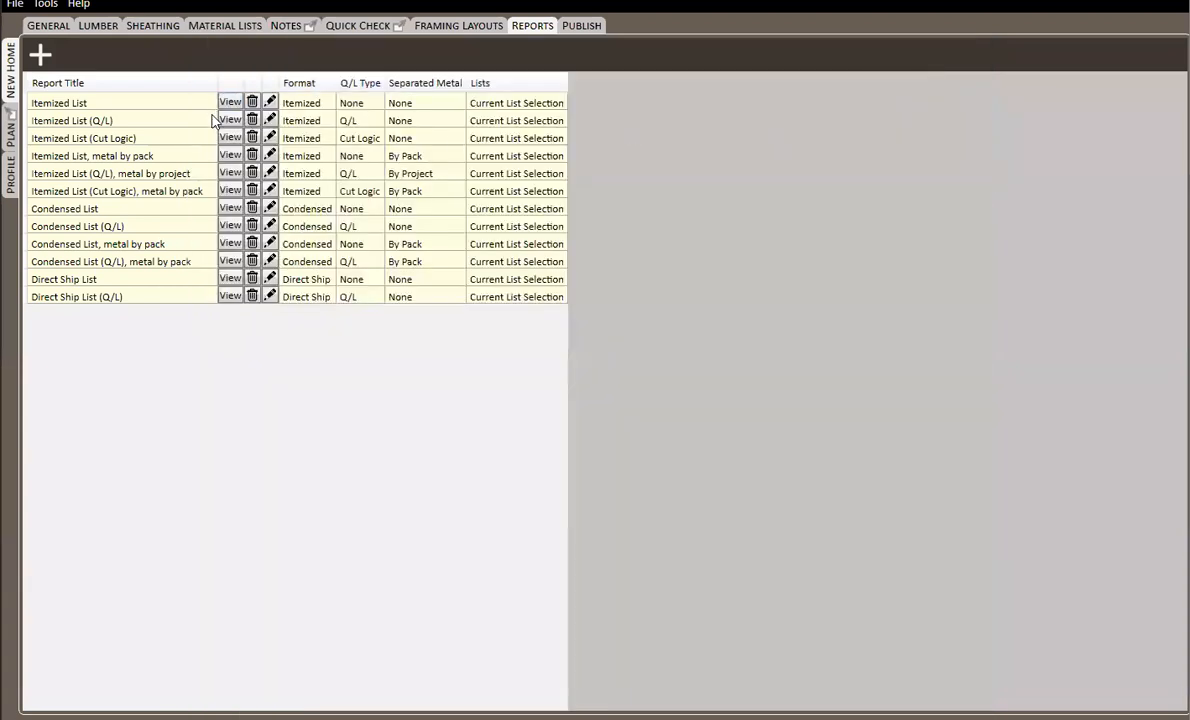
- Enable Use Zero Waste Factor for the Itemized List (Q/L) report and review its product quantities in the report view
left_click(270, 119)
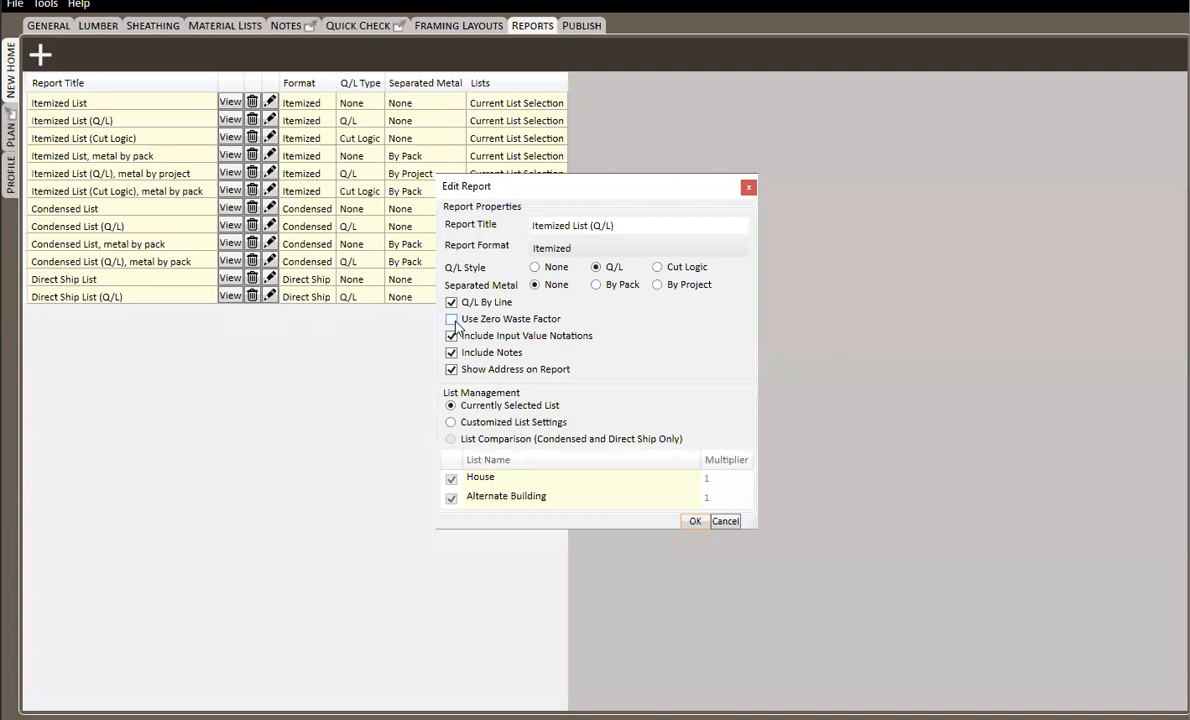
left_click(452, 320)
left_click(693, 521)
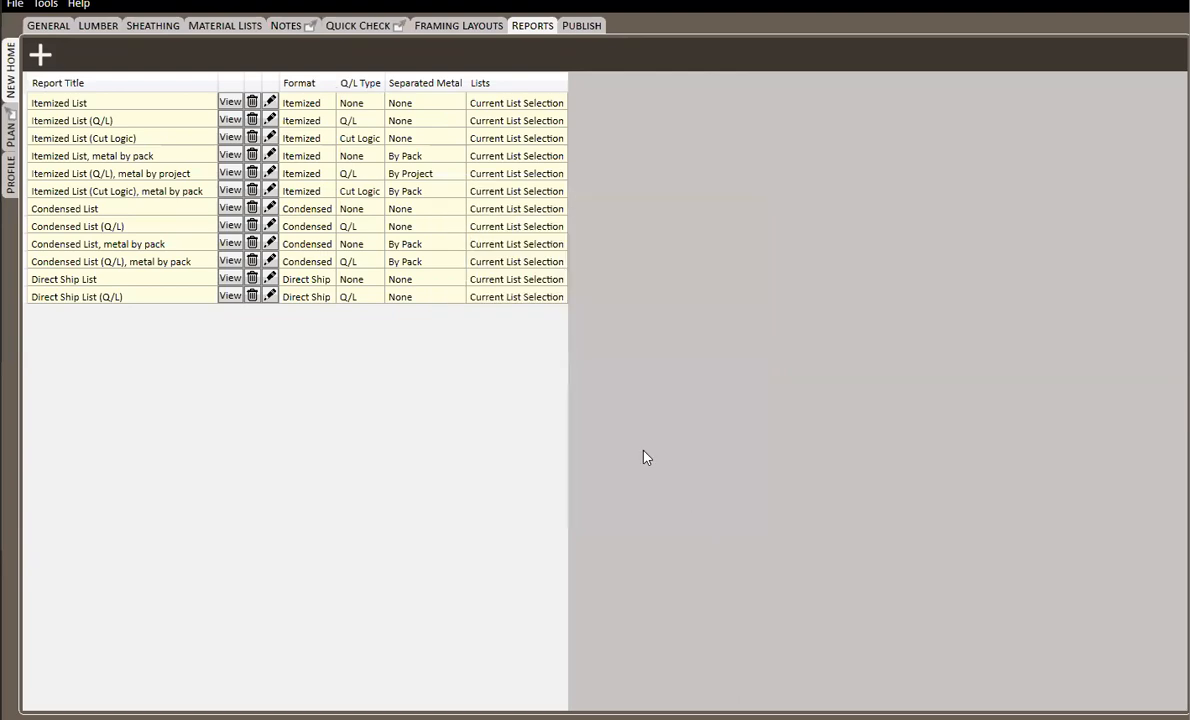
left_click(229, 120)
scroll(625, 490, "down", 20)
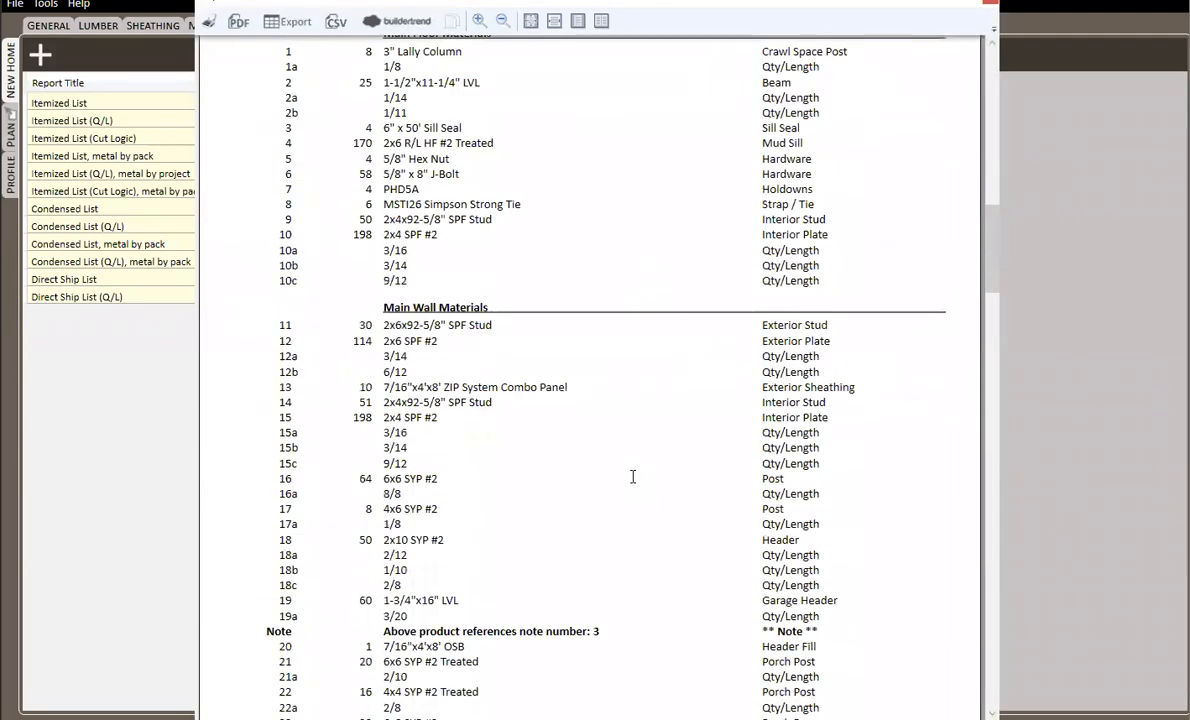
scroll(619, 518, "down", 15)
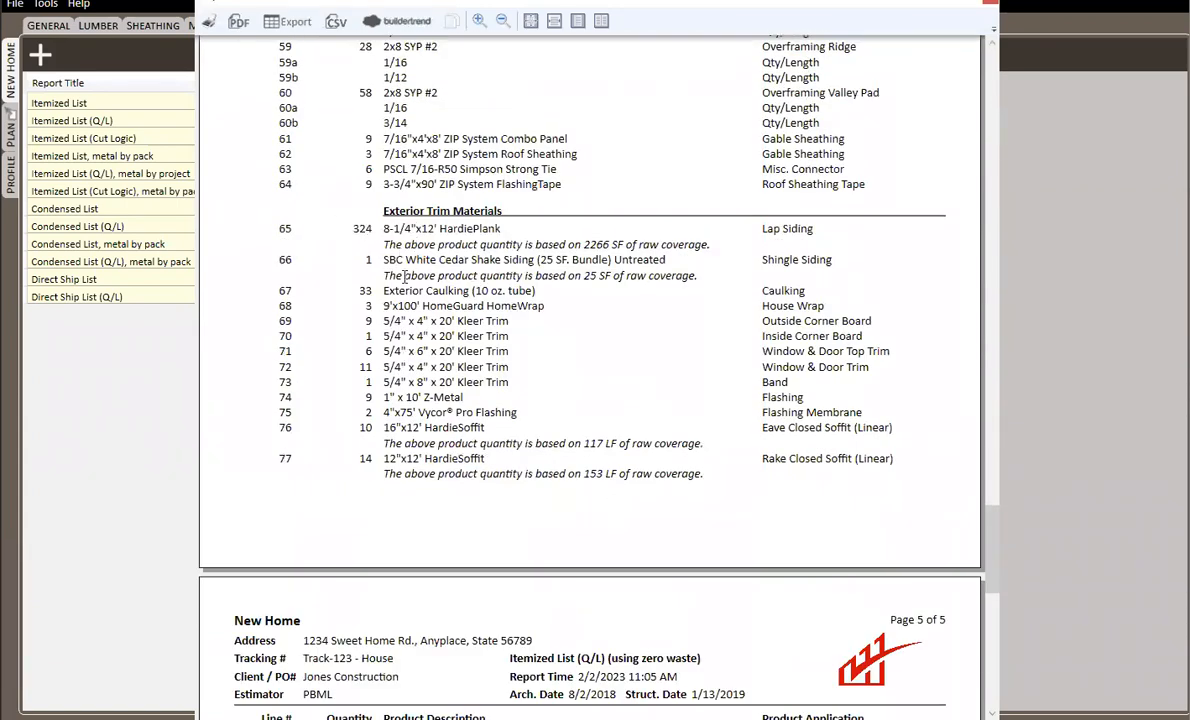
scroll(690, 107, "up", 3)
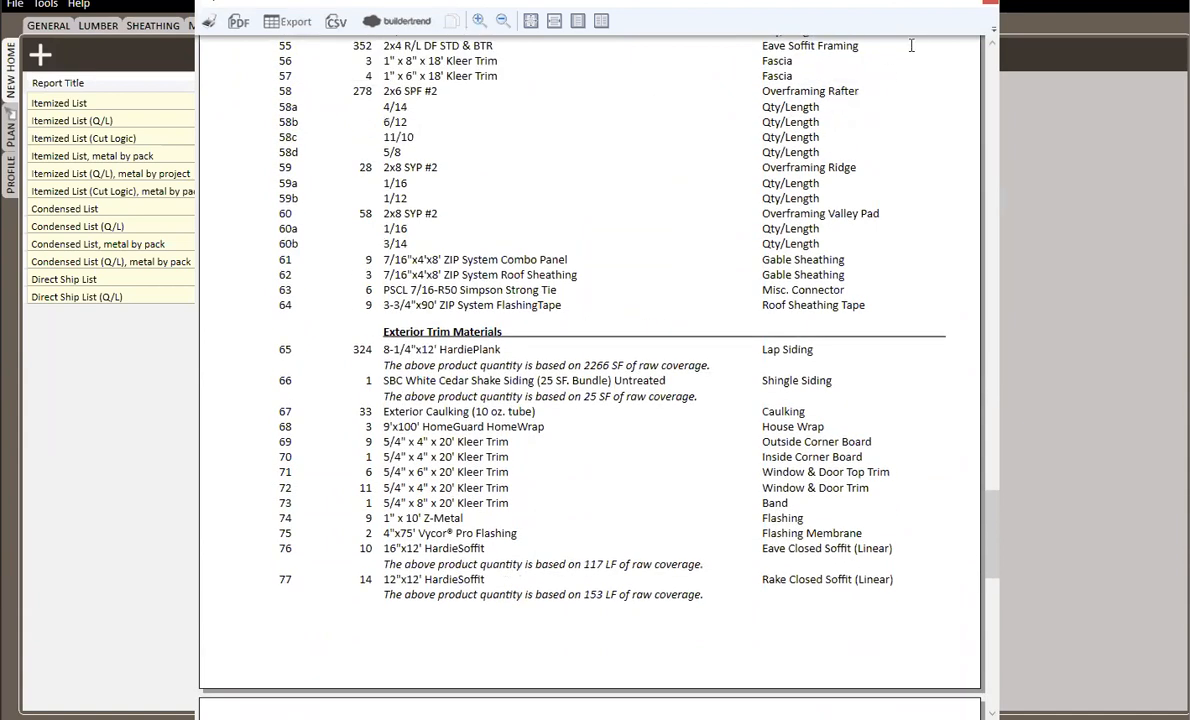
left_click(988, 7)
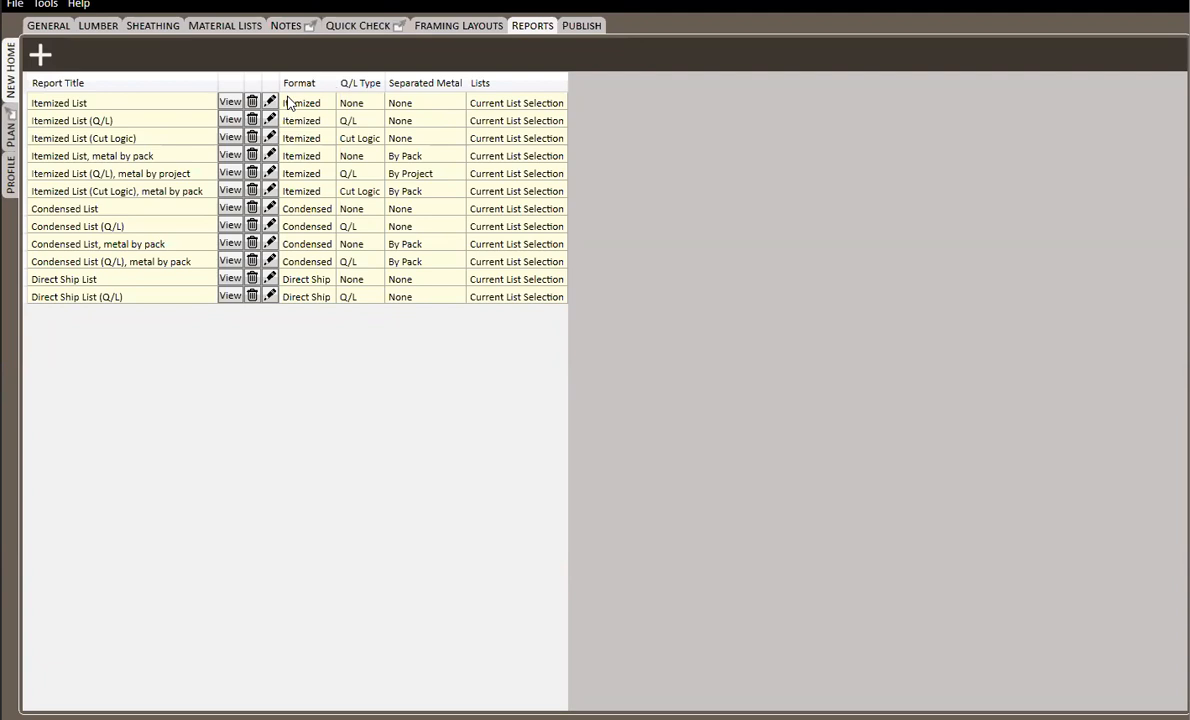
- Copy the House material list as "House Original" with Retain Inputs enabled
left_click(226, 26)
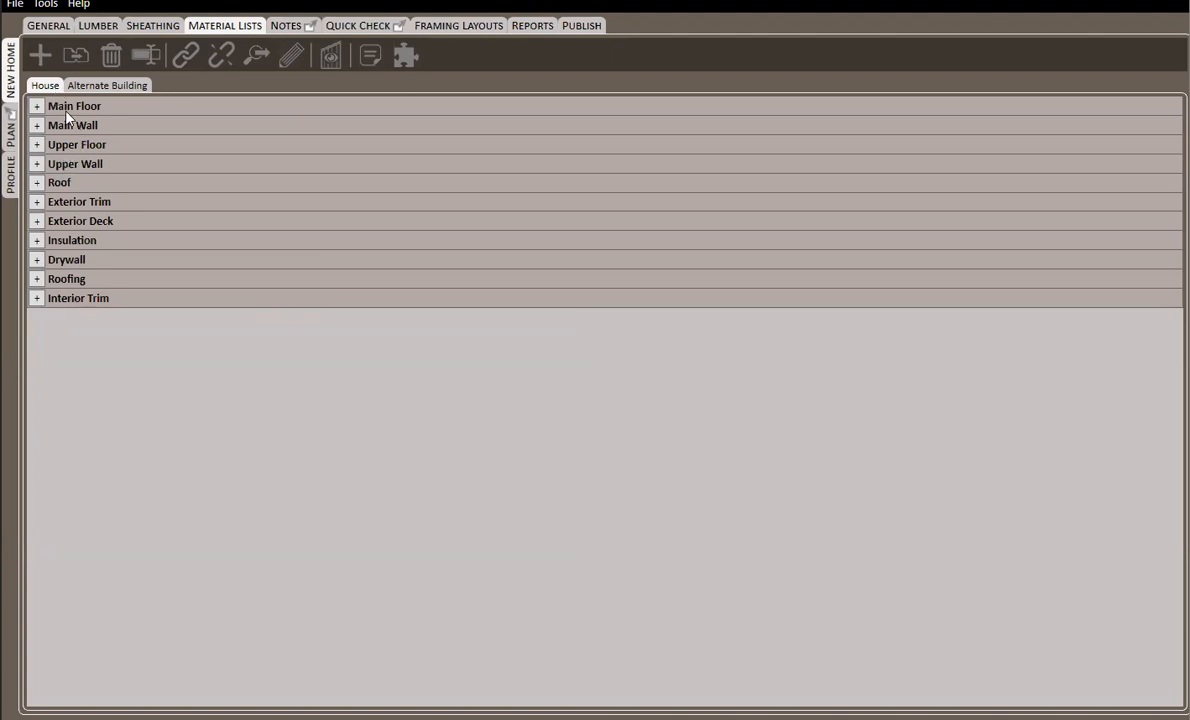
right_click(47, 88)
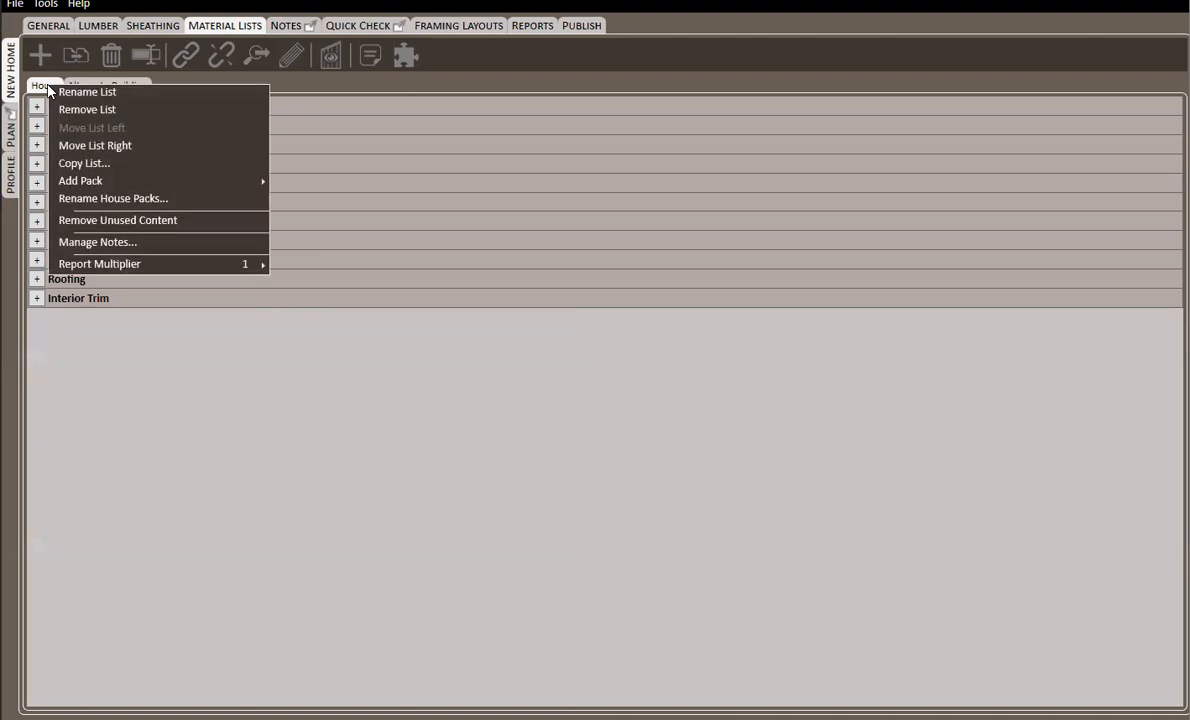
left_click(102, 160)
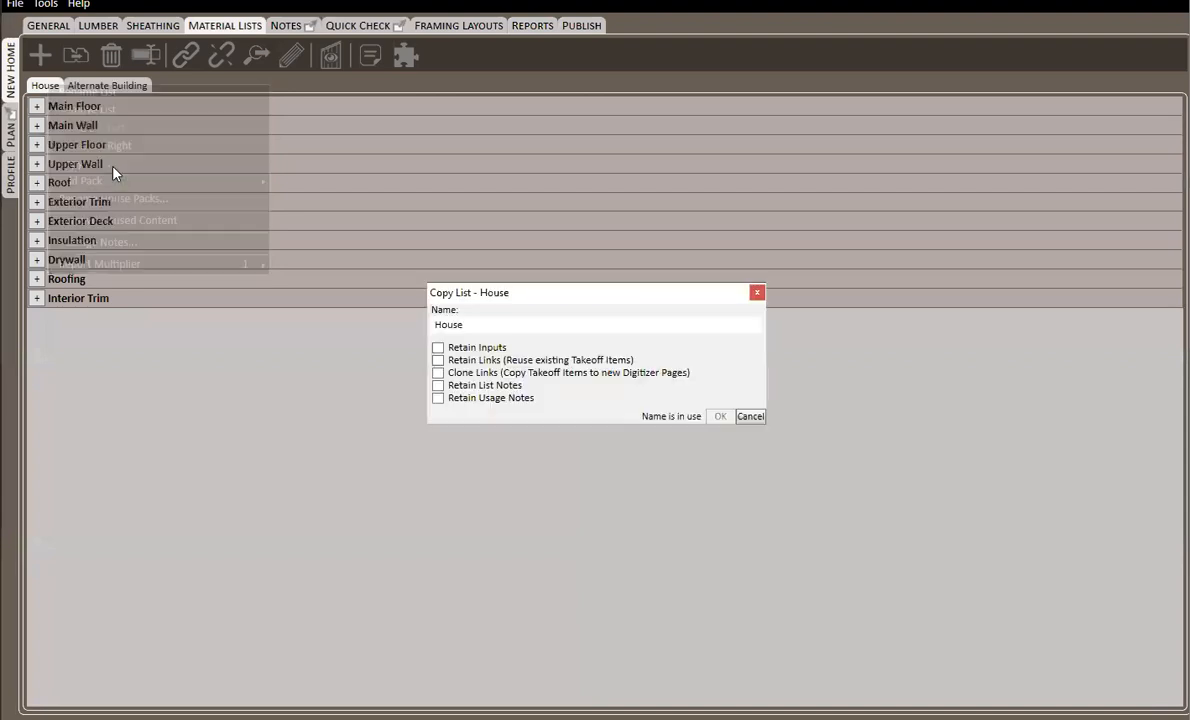
left_click(440, 347)
left_click(483, 324)
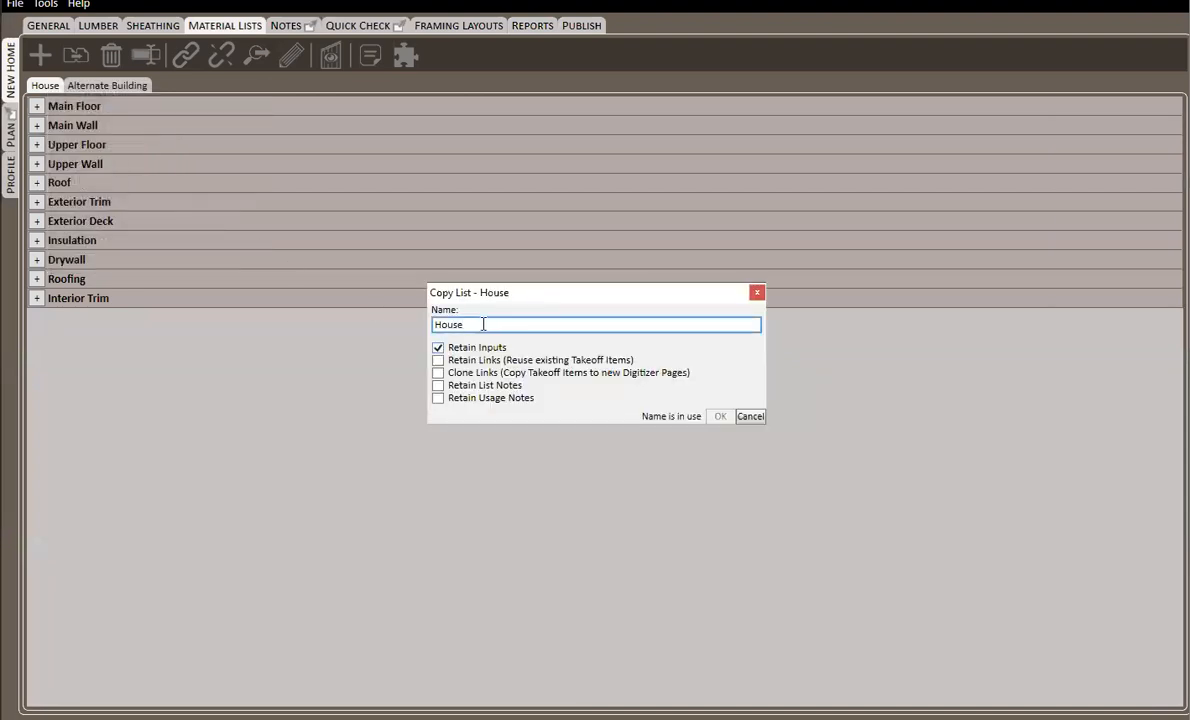
type("Original")
left_click(720, 417)
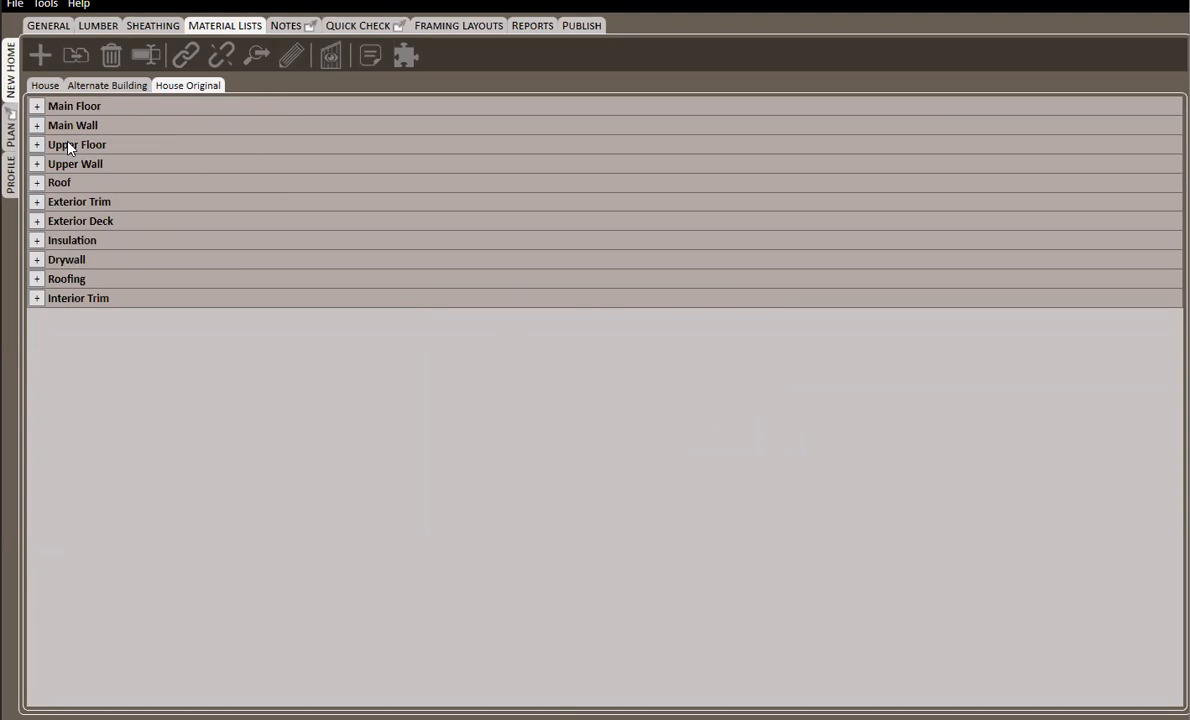
- With the House list active, extend the floor decking's lower edge at the den 1 foot downward on the Upper Floor Framing plan
left_click(44, 86)
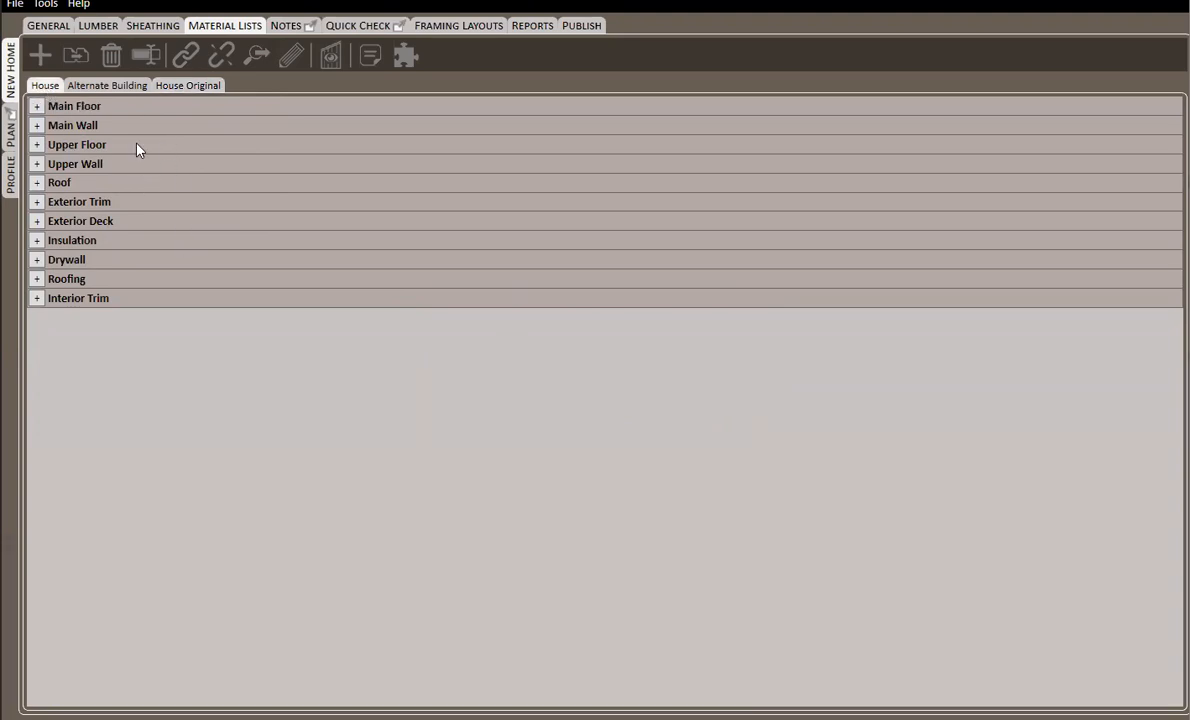
left_click(14, 132)
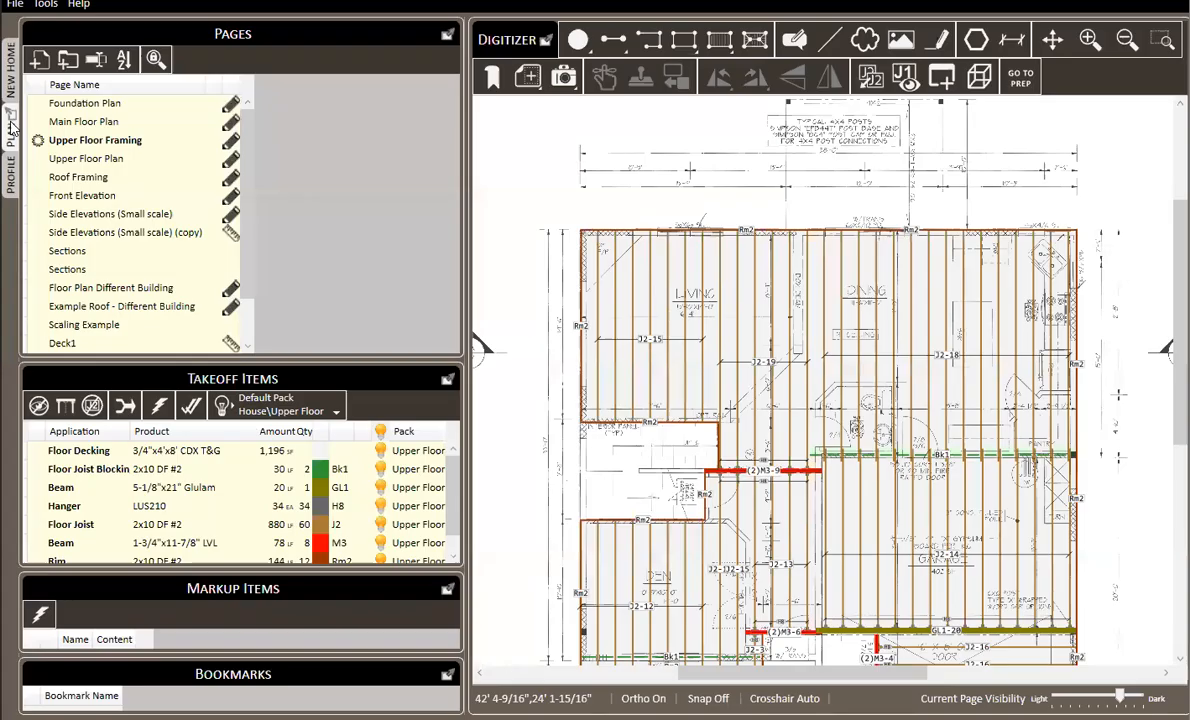
scroll(785, 334, "down", 2)
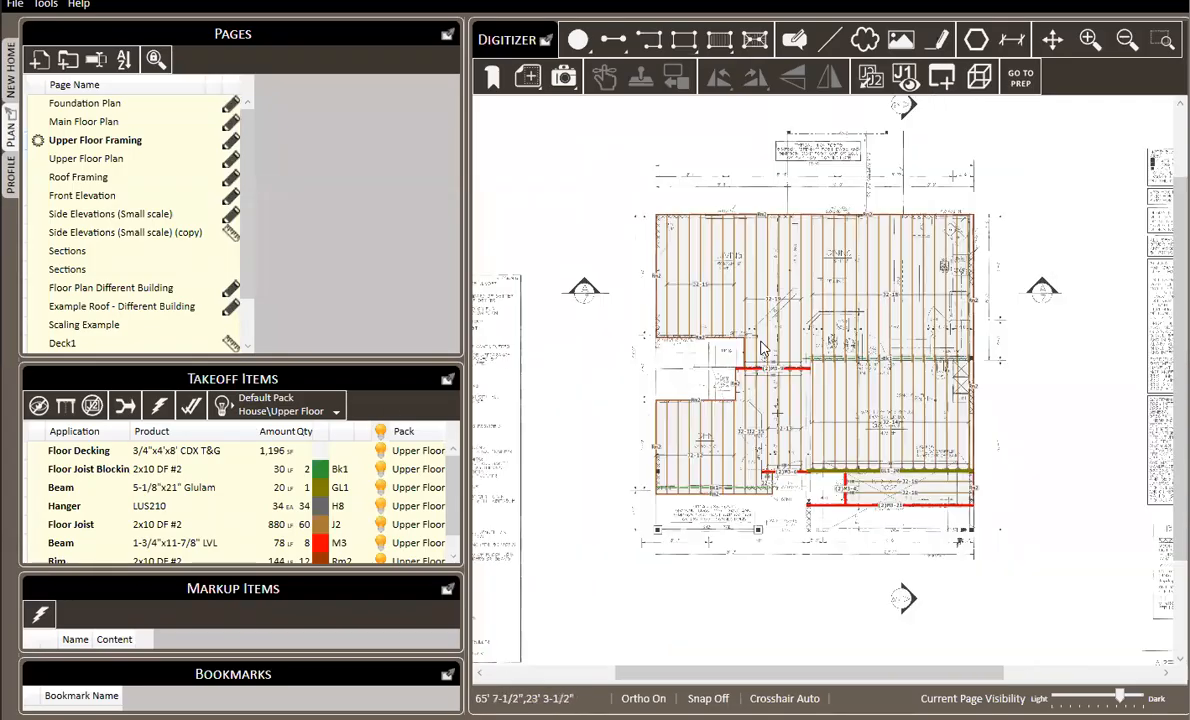
scroll(700, 508, "up", 5)
left_click(692, 398)
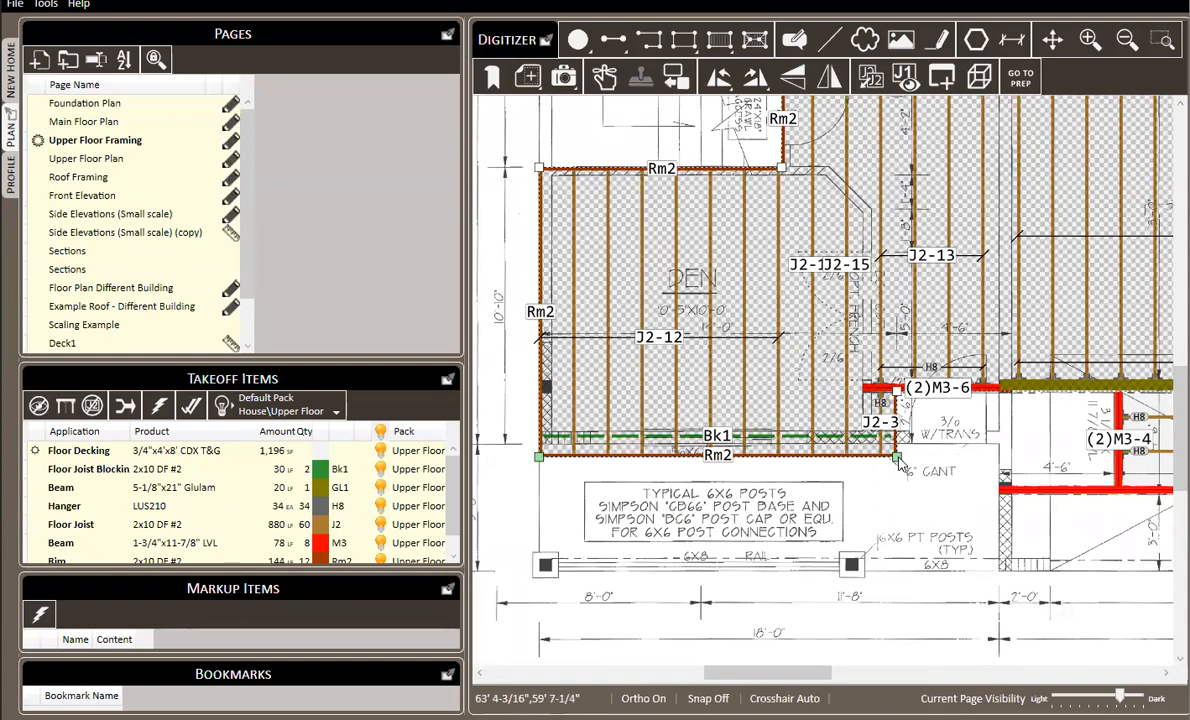
key("Down")
type("1")
key("Return")
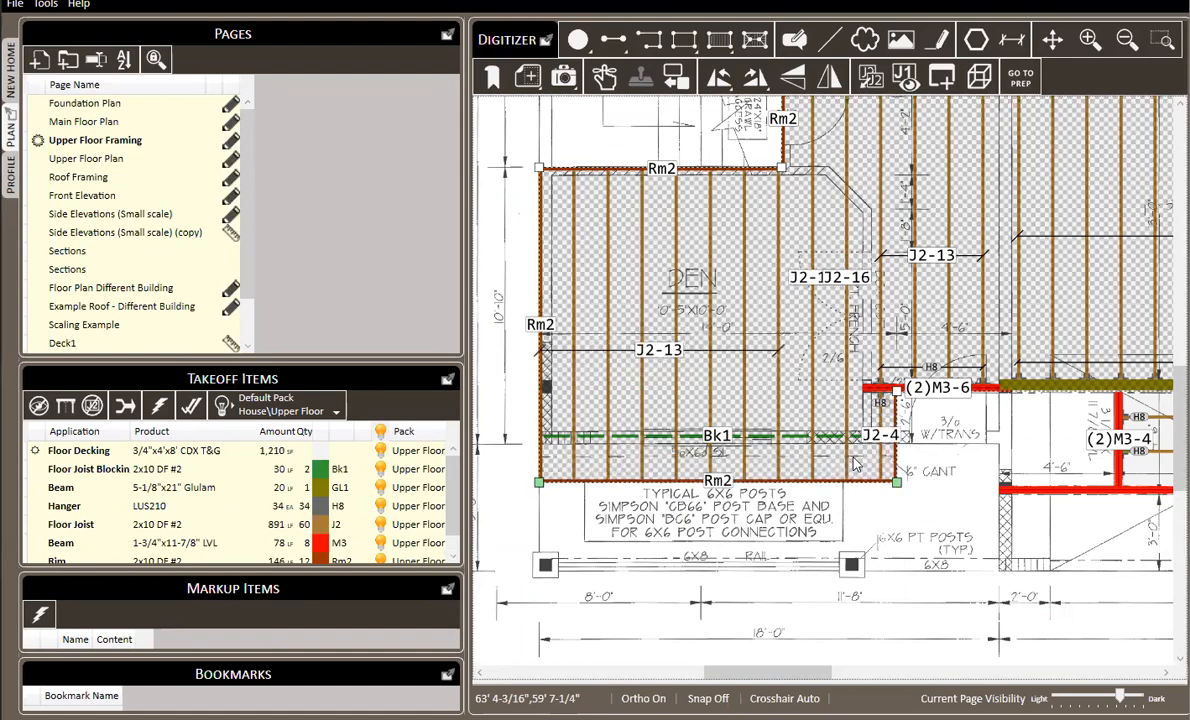
- Draw a horizontal floor joist blocking segment about 19 ft 9 in long just above the existing blocking between the dining area and garage
scroll(909, 206, "down", 5)
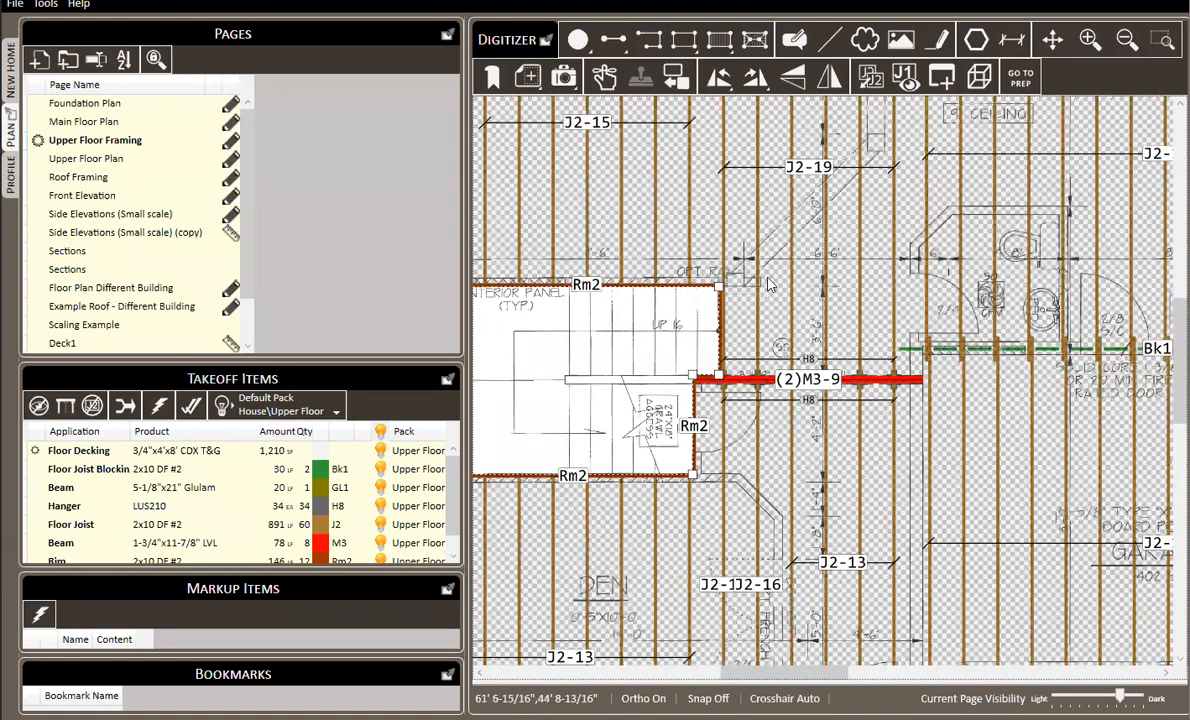
scroll(941, 453, "up", 5)
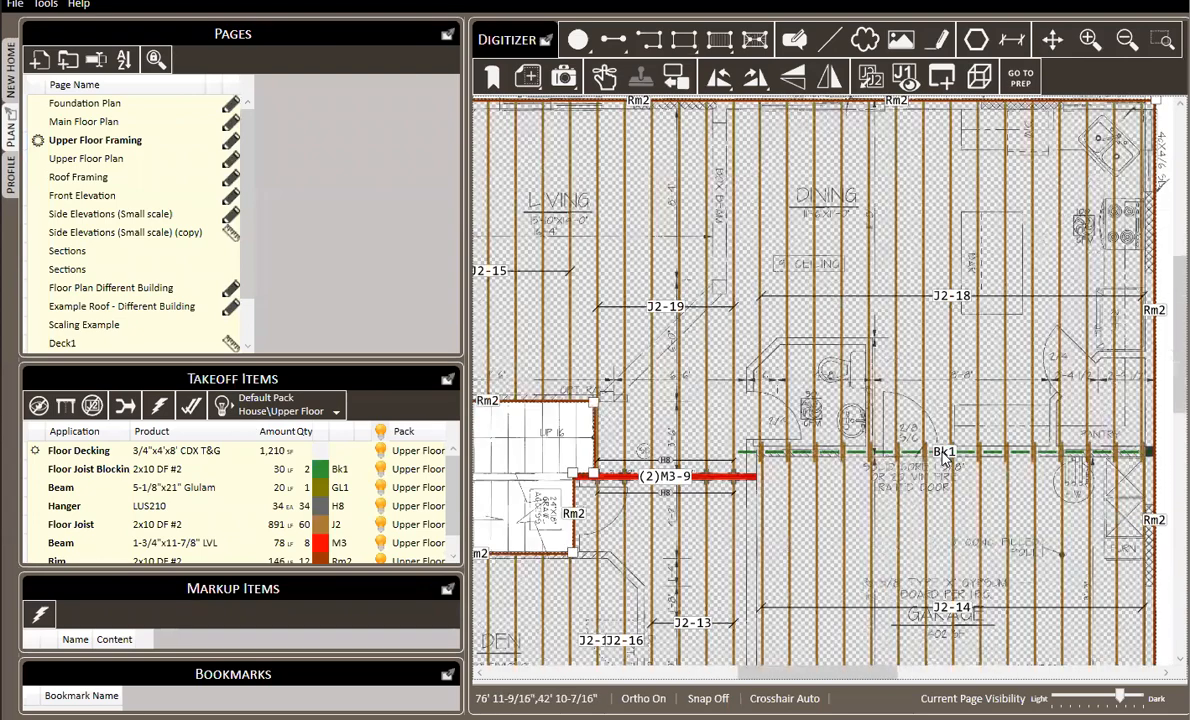
key("s")
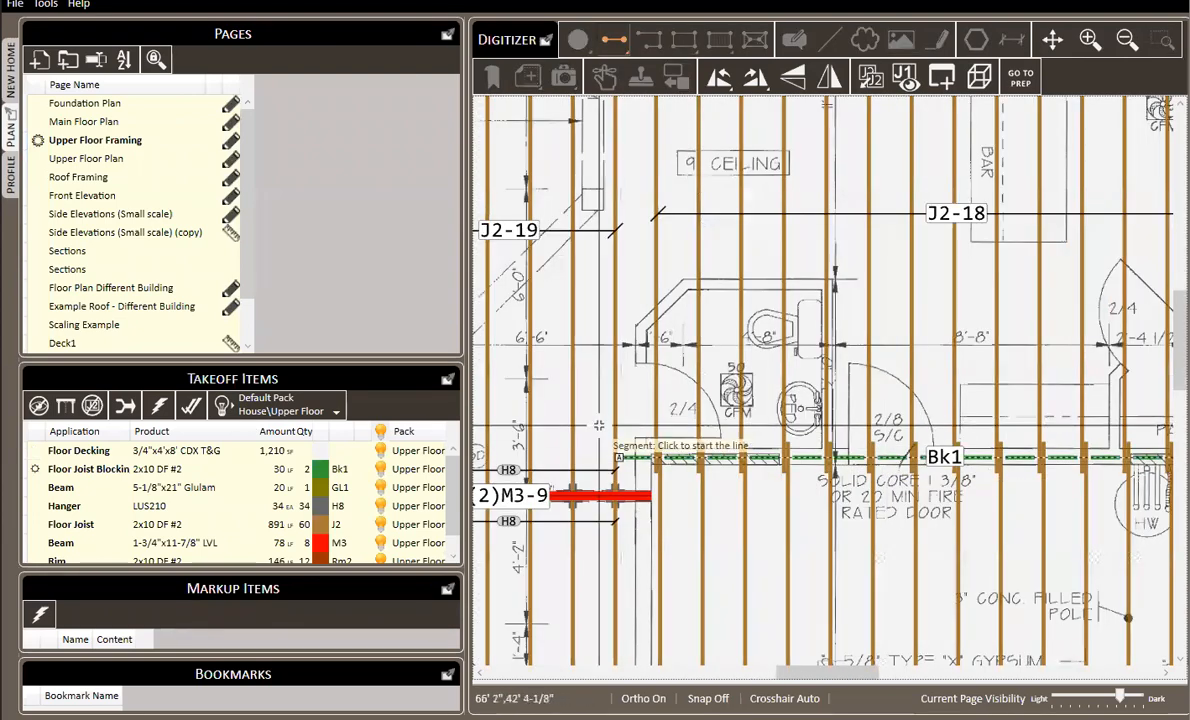
left_click(619, 427)
scroll(601, 427, "down", 3)
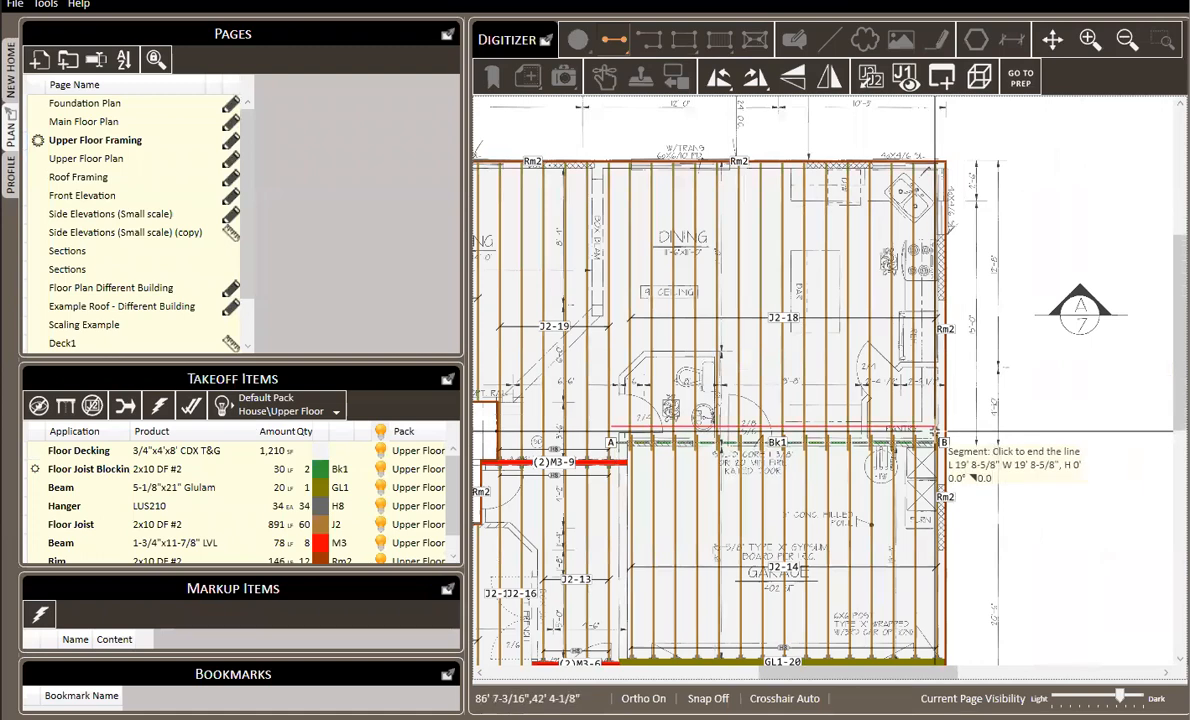
left_click(944, 427)
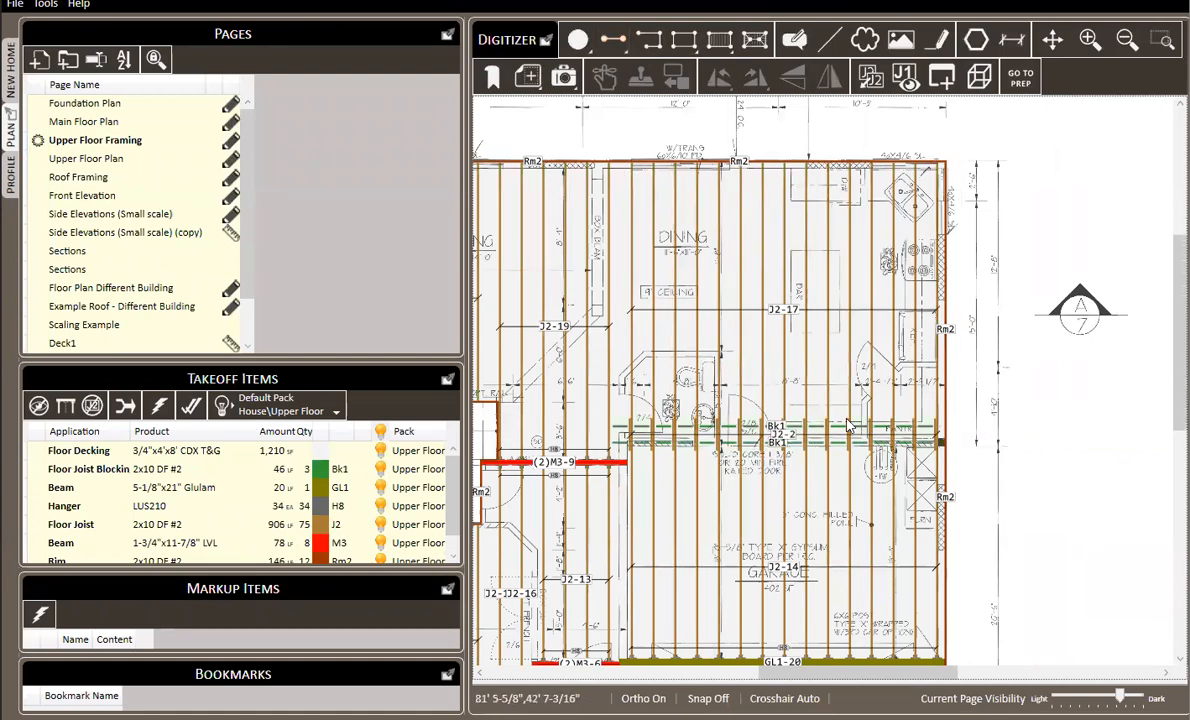
- Change the new blocking segment's condition so that it does not split the floor joists it crosses
scroll(781, 436, "up", 3)
right_click(783, 438)
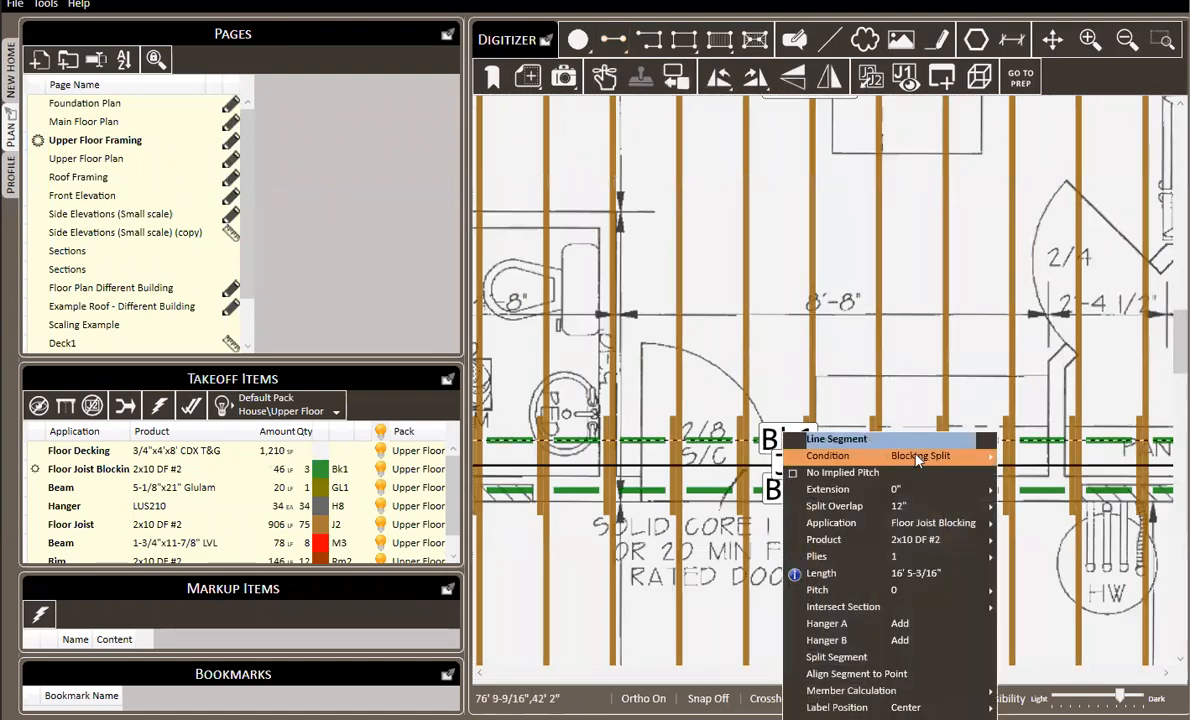
mouse_move(955, 456)
left_click(1052, 459)
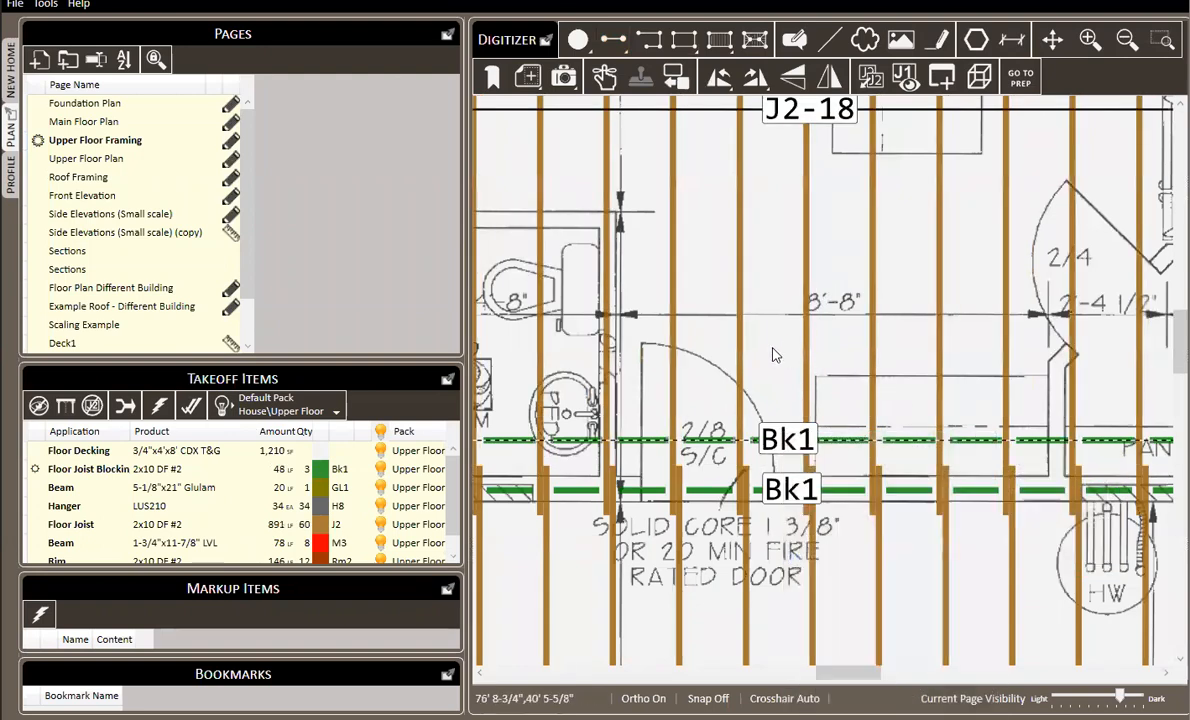
scroll(588, 315, "down", 5)
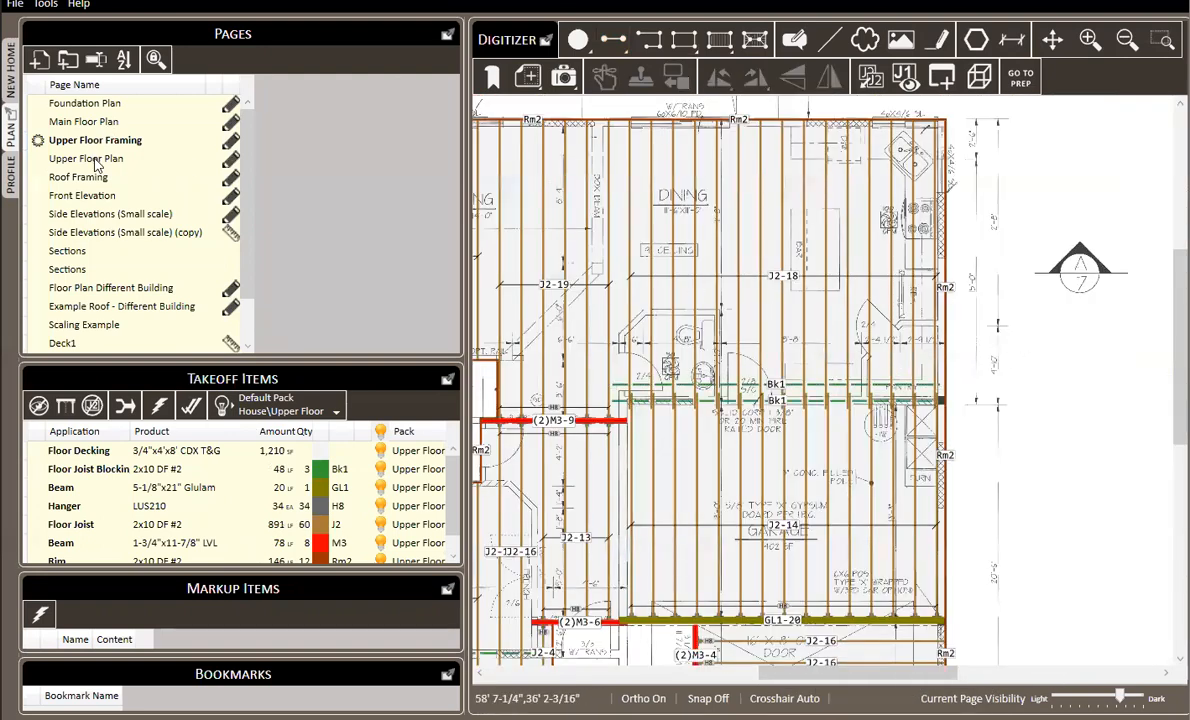
- On the Front Elevation page, change the Lap Siding takeoff item's product to 5-1/4"x12' HardiePlank
scroll(90, 268, "down", 1)
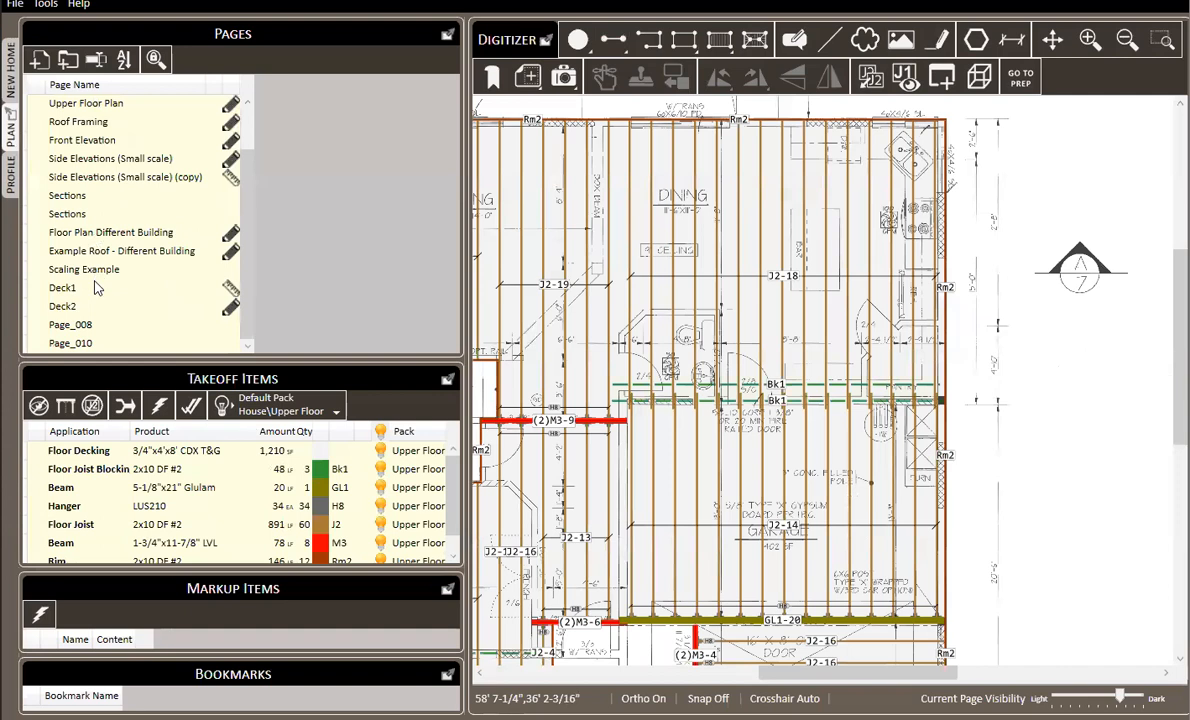
left_click(95, 141)
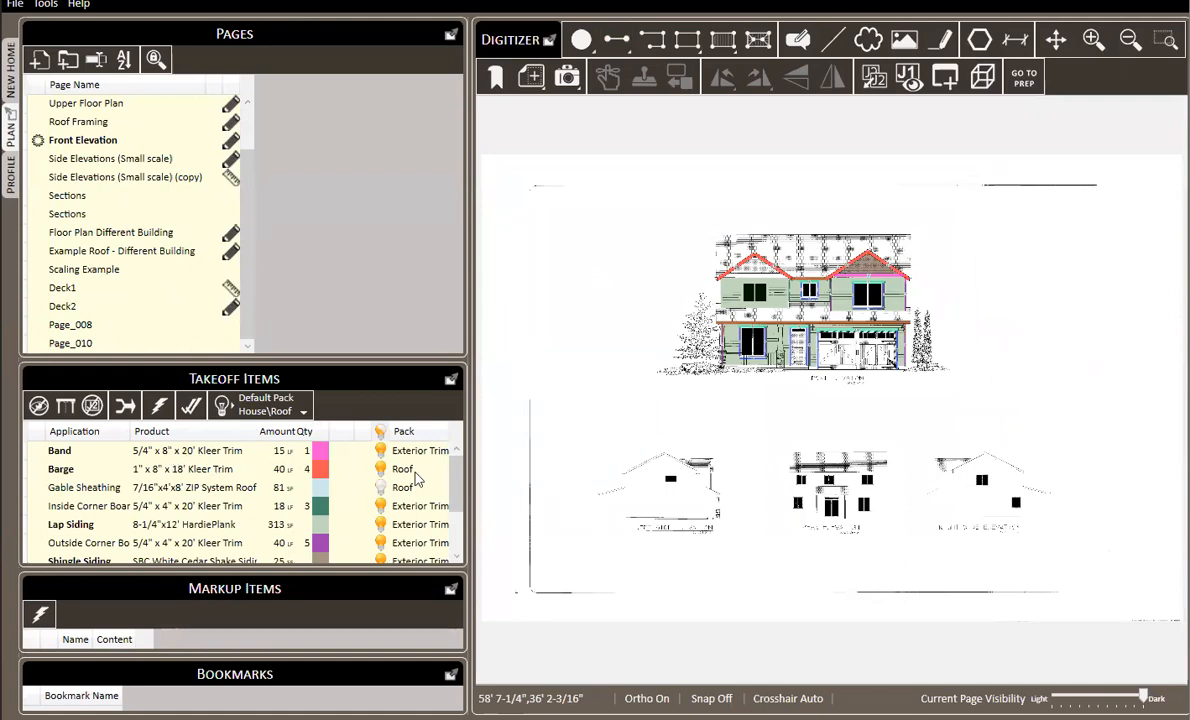
scroll(455, 486, "down", 1)
scroll(455, 486, "up", 1)
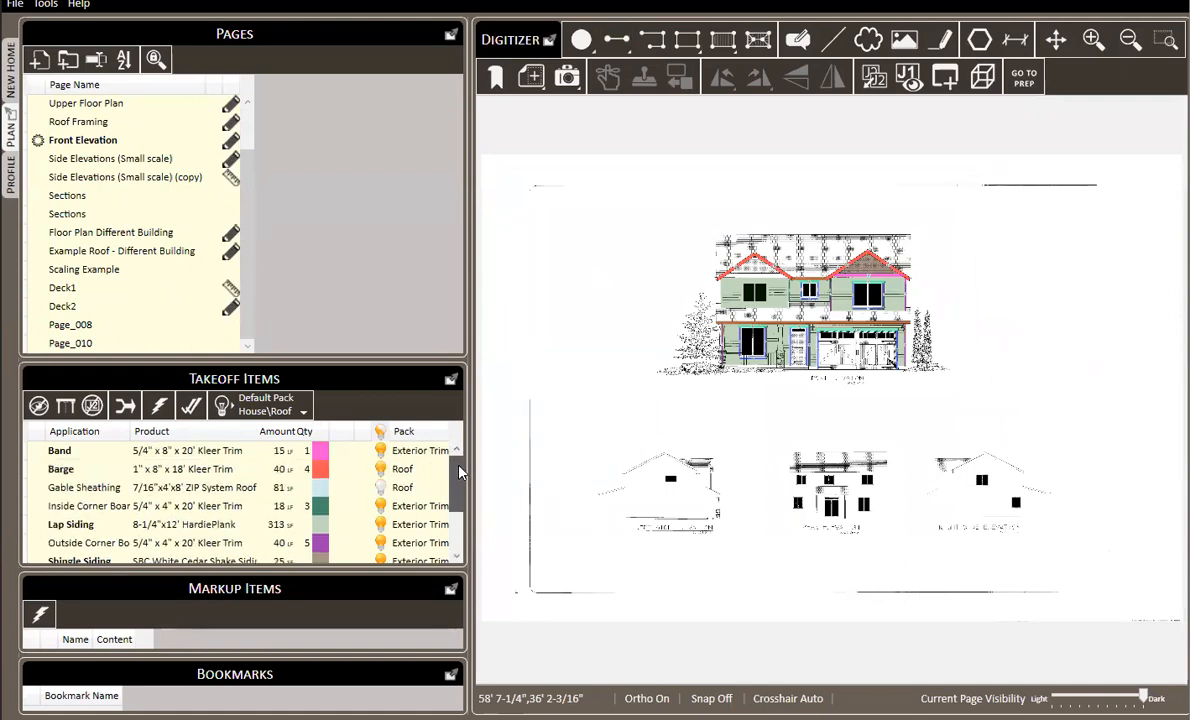
left_click(160, 506)
right_click(178, 530)
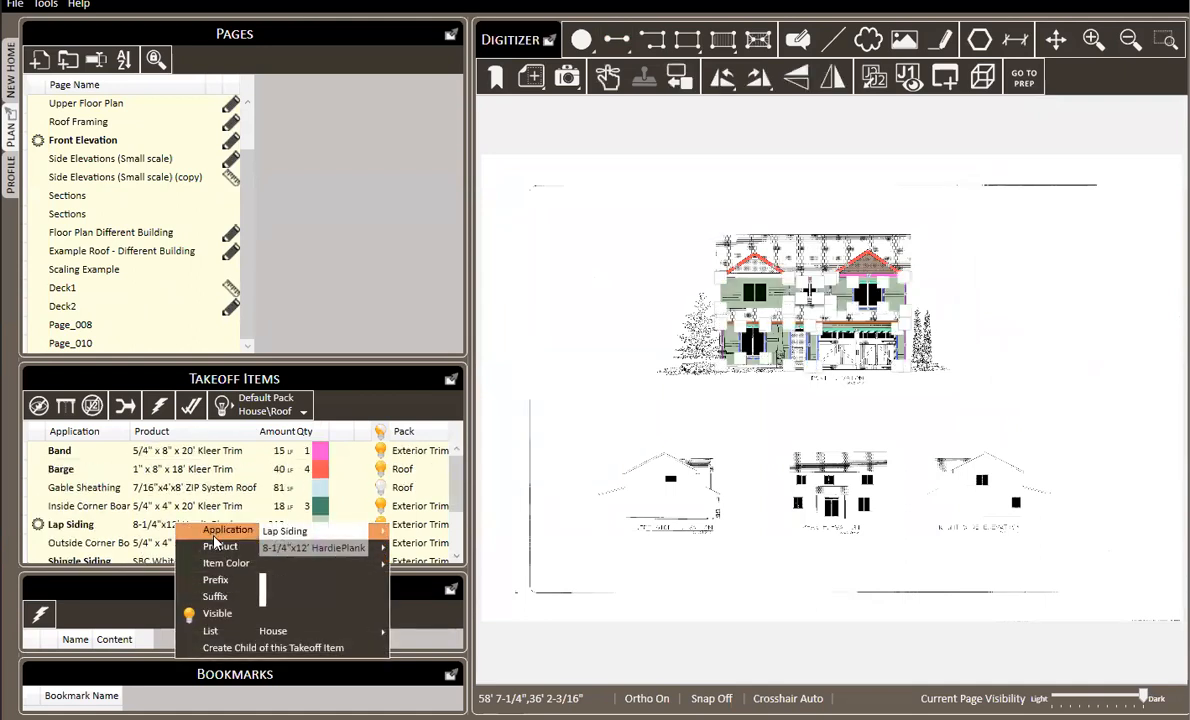
mouse_move(222, 547)
left_click(447, 705)
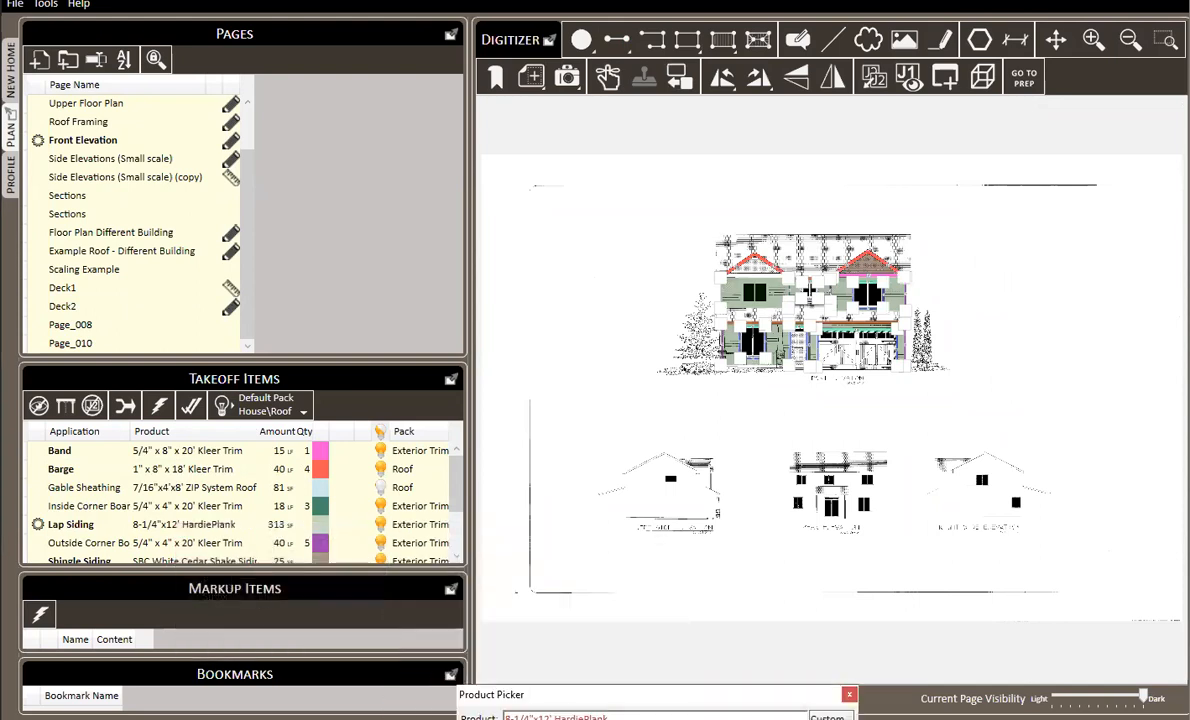
left_click(553, 467)
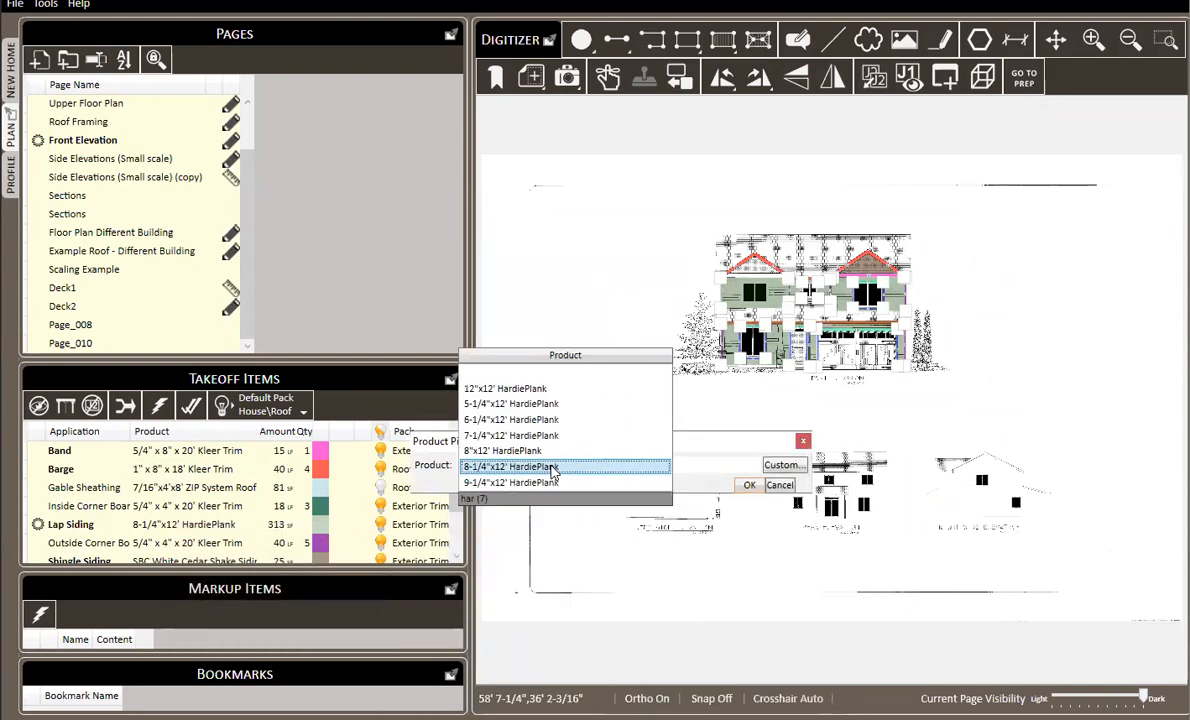
left_click(553, 467)
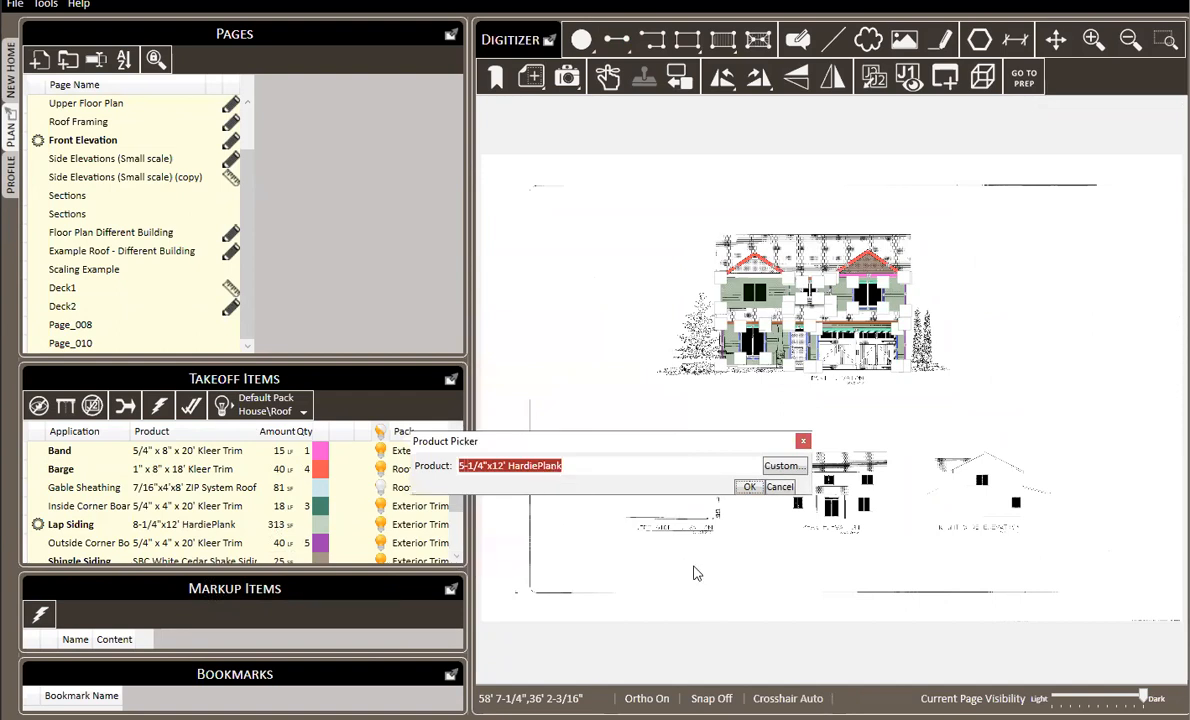
left_click(749, 486)
left_click(630, 292)
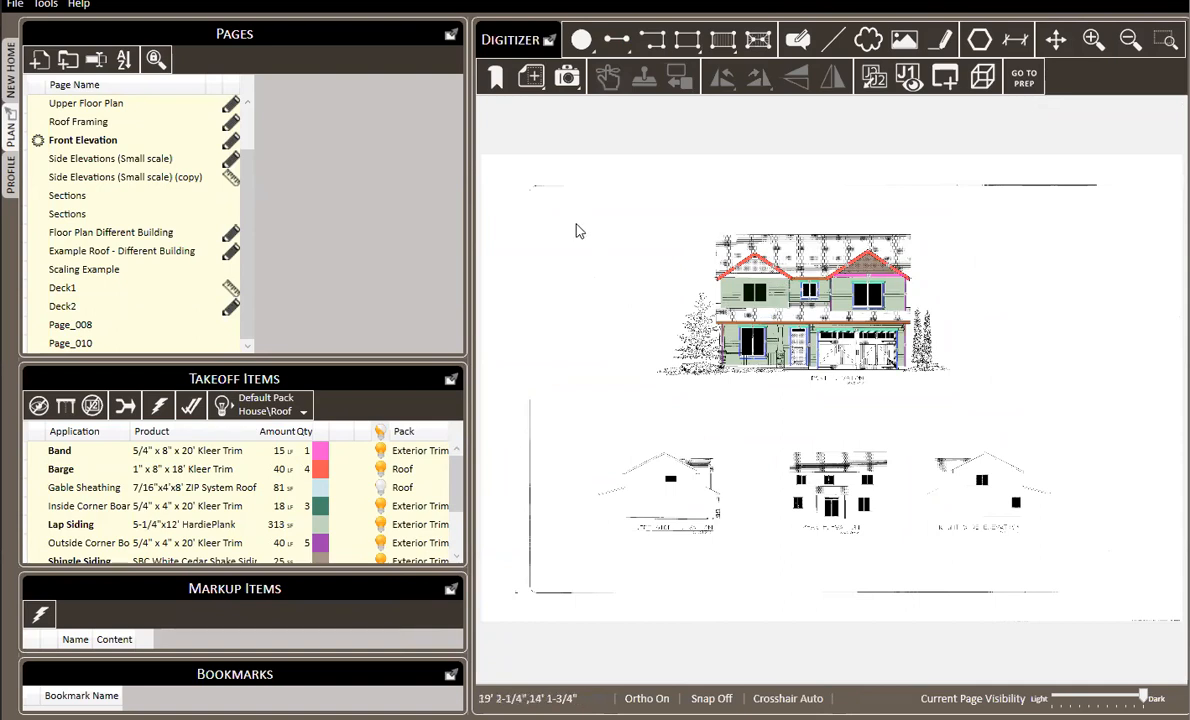
- Start a new project report titled "Comparison Report" in the Condensed format
left_click(14, 72)
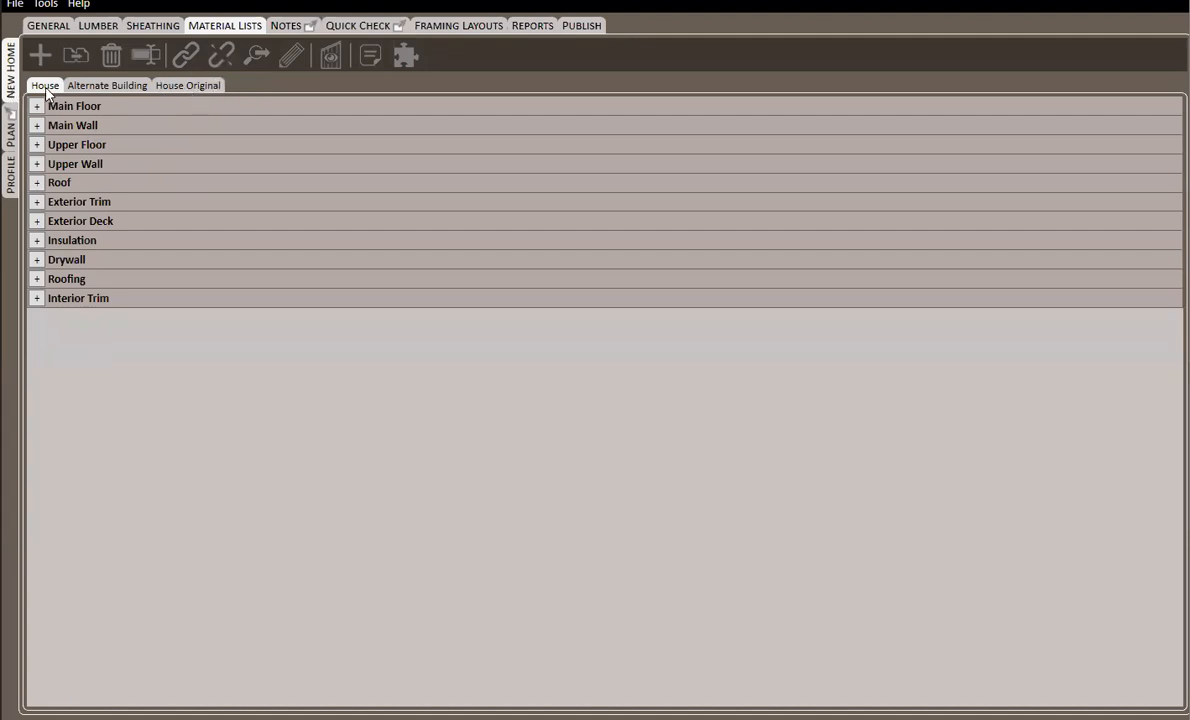
left_click(530, 26)
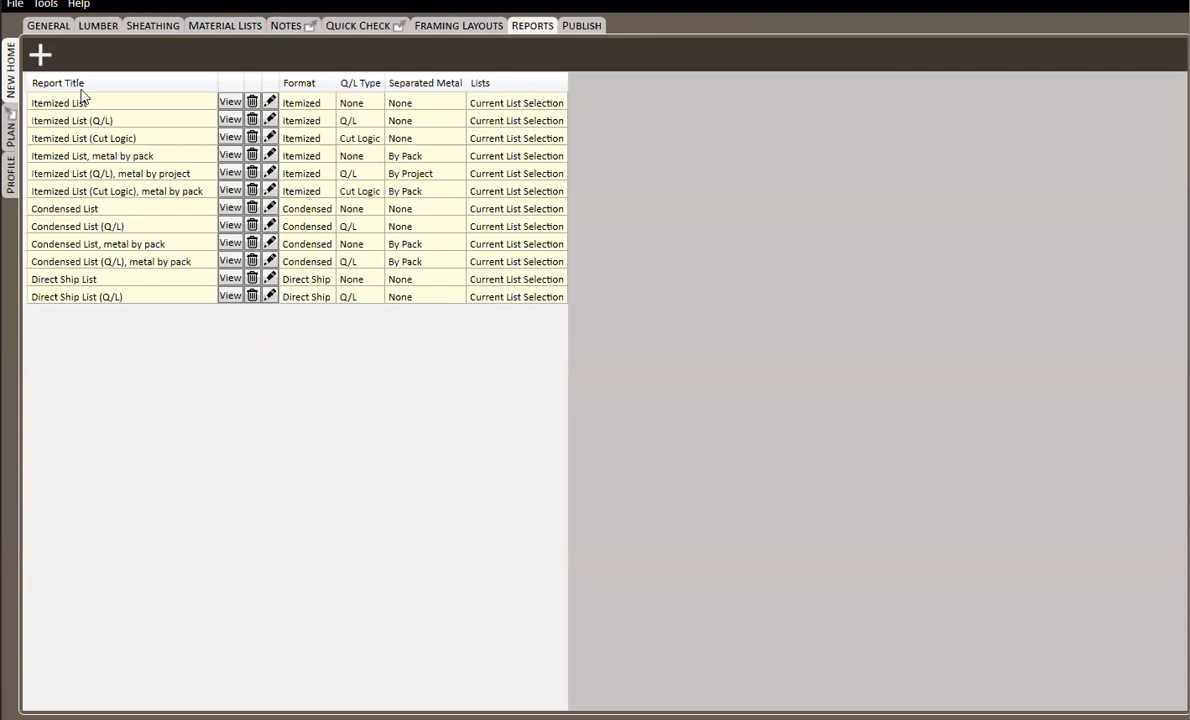
left_click(40, 54)
left_click(550, 228)
type("Compar")
type("ison ")
type("Rep")
key("BackSpace")
type("e")
key("BackSpace")
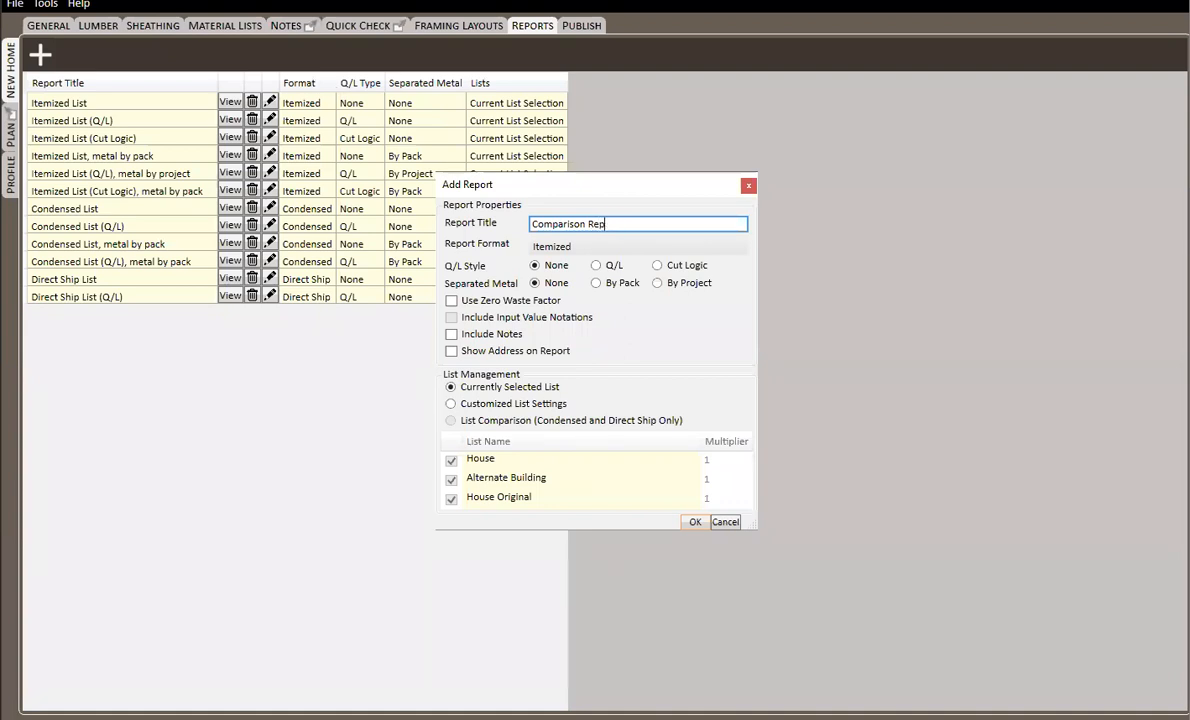
key("Tab")
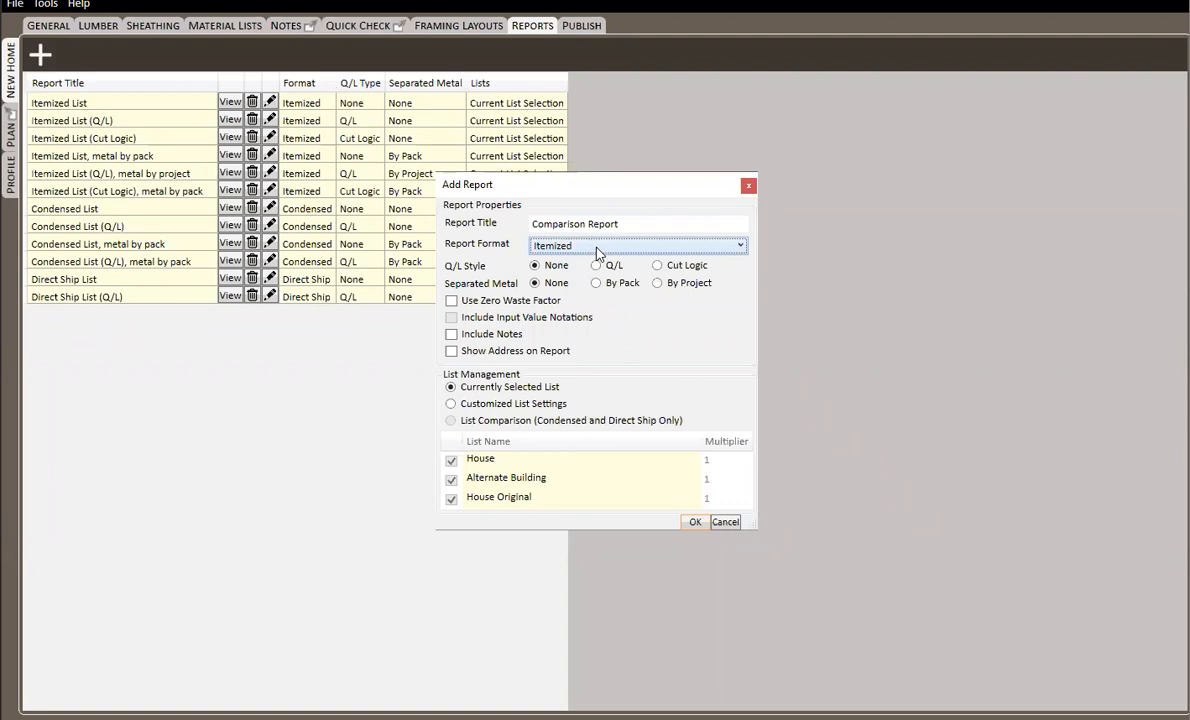
left_click(597, 253)
left_click(572, 280)
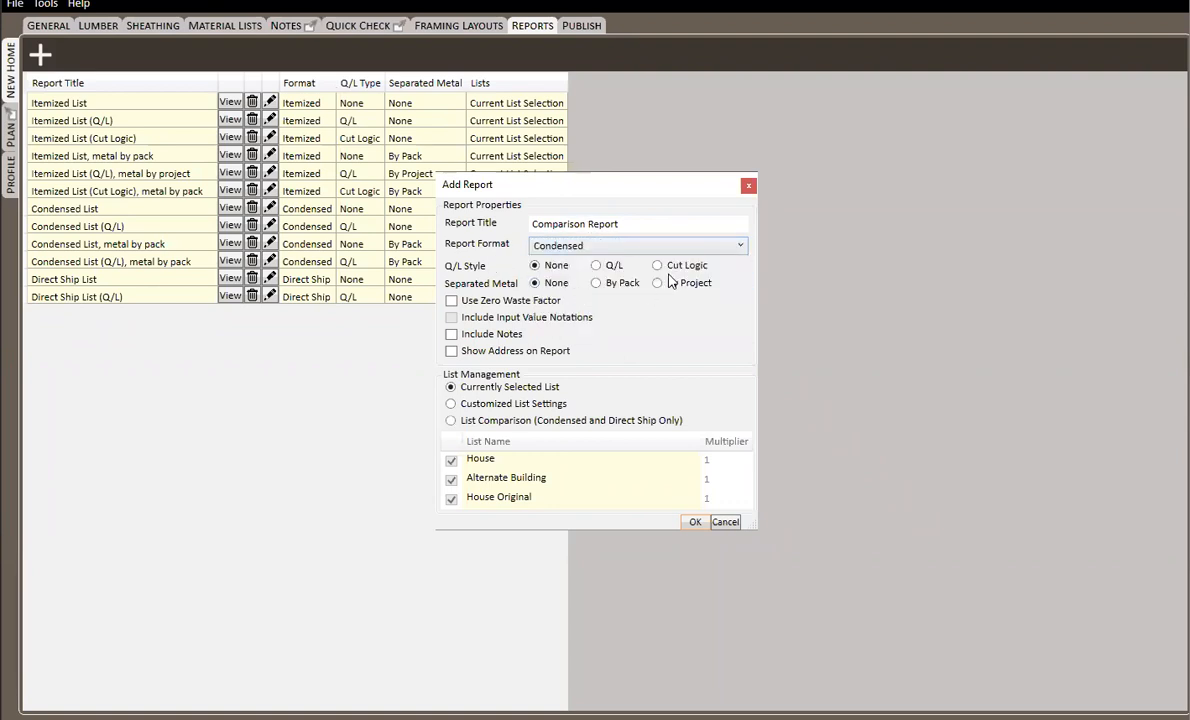
- Set the report to List Comparison with House Original as the primary list, exclude Alternate Building, and add the report
left_click(481, 422)
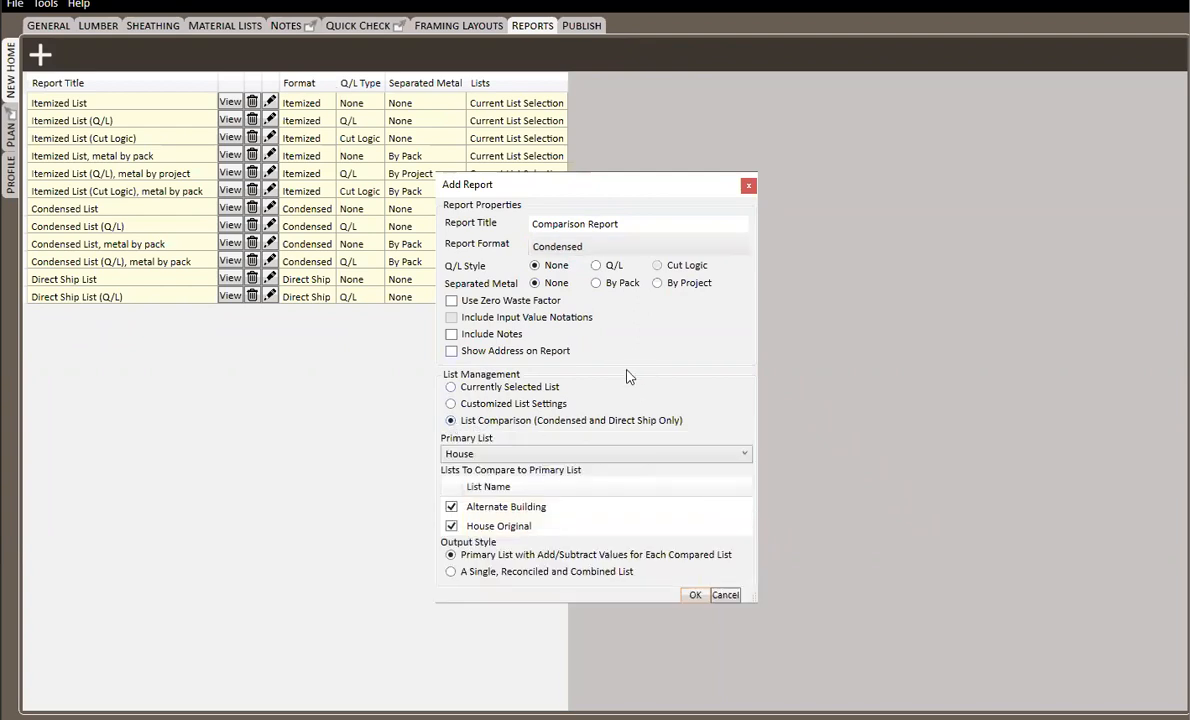
left_click(521, 455)
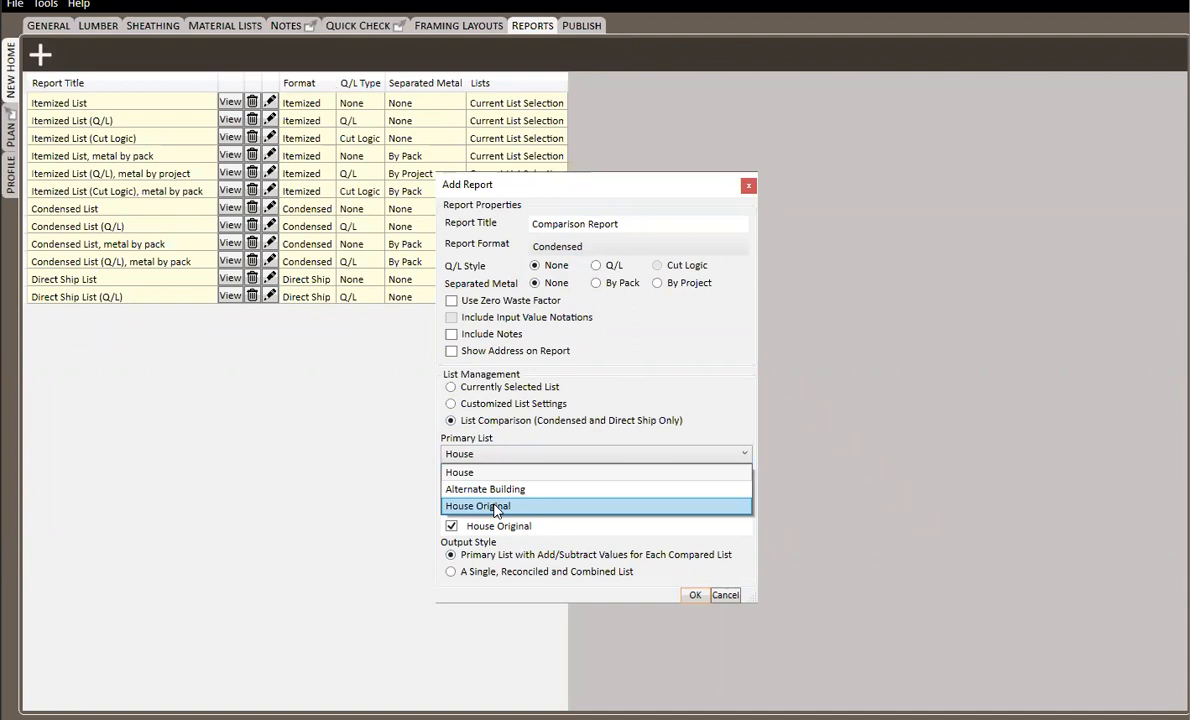
left_click(496, 507)
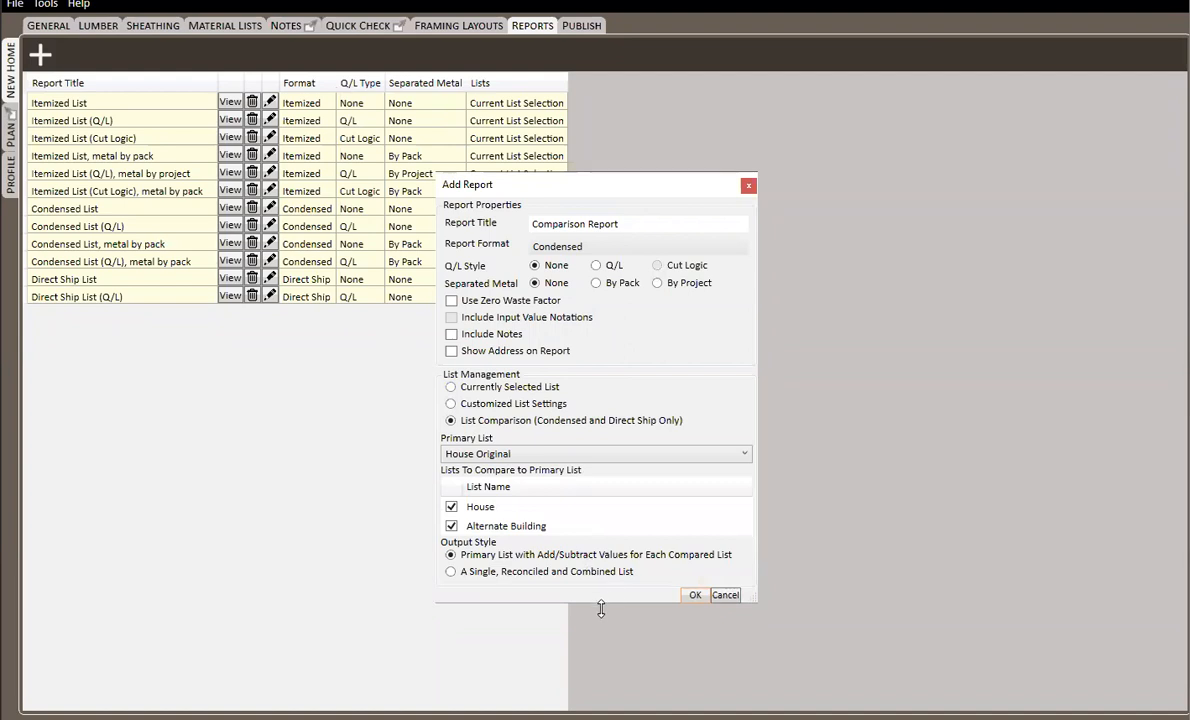
left_click_drag(597, 604, 612, 572)
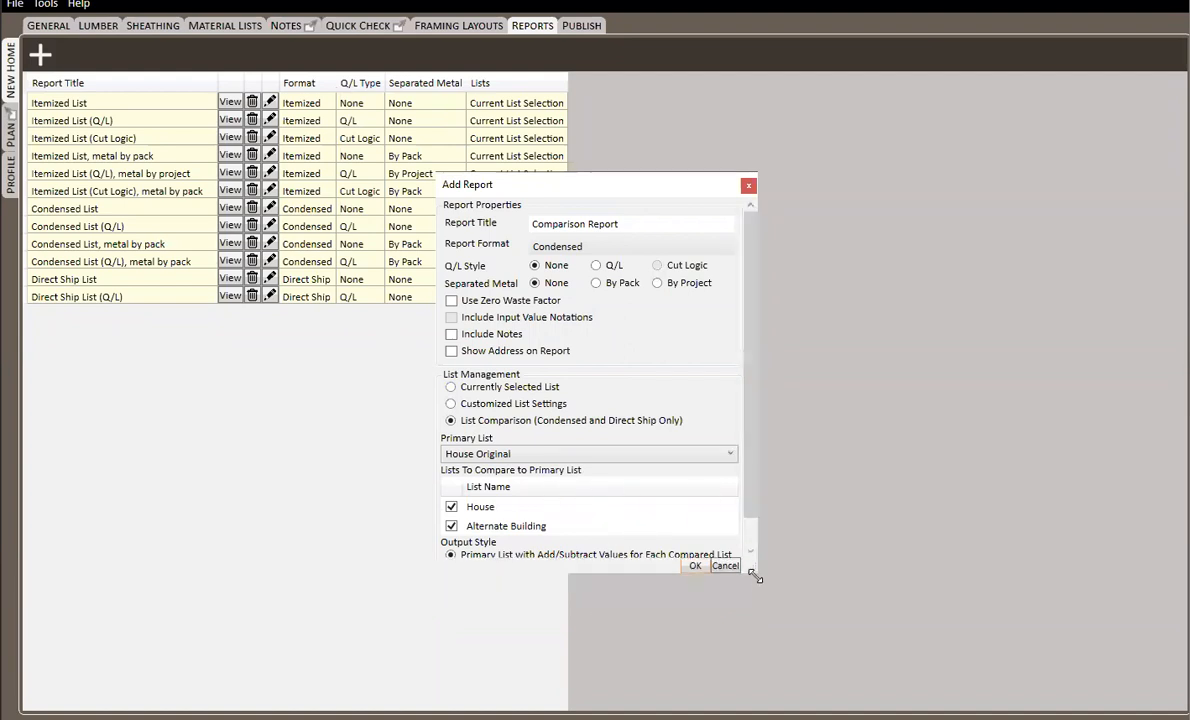
left_click_drag(755, 577, 787, 667)
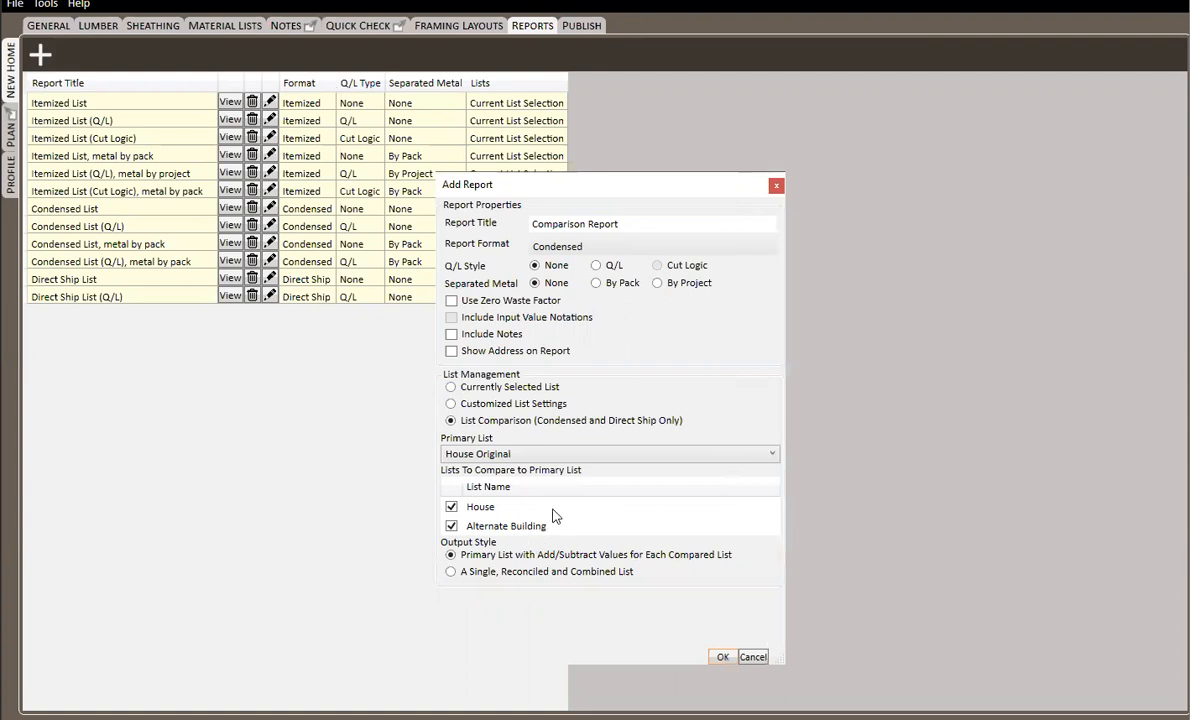
left_click(452, 526)
left_click(722, 657)
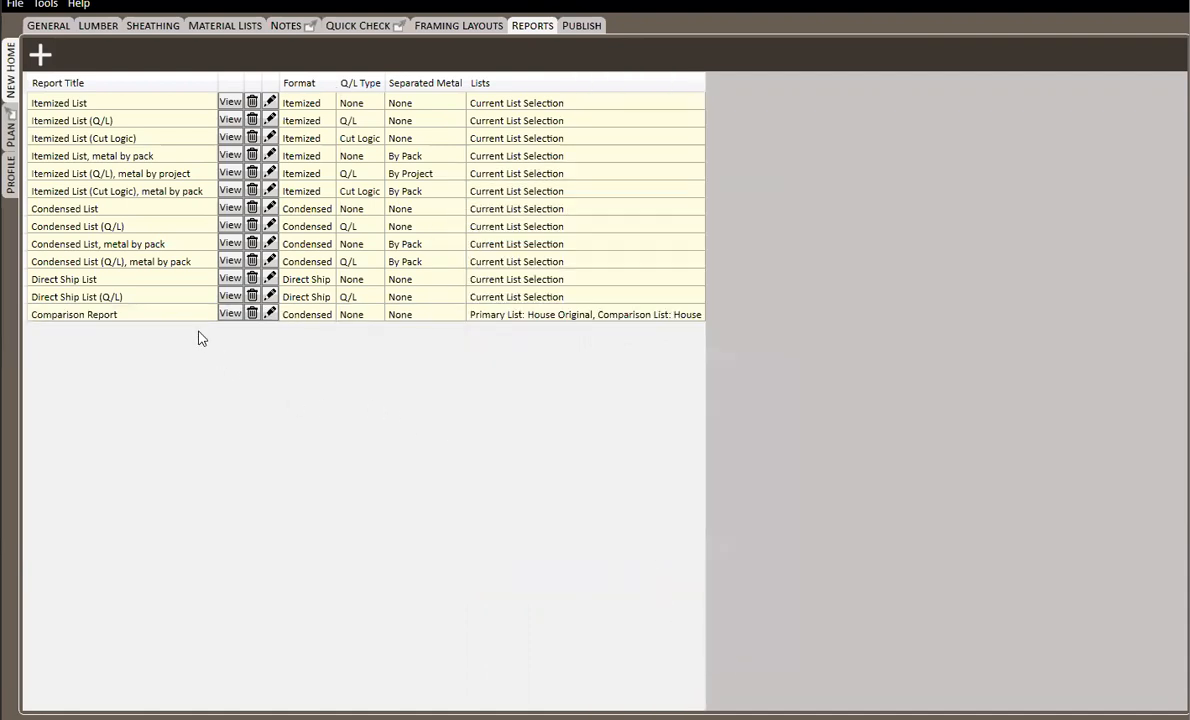
- View the Comparison Report and examine the House materials to add and remove relative to House Original
left_click(229, 315)
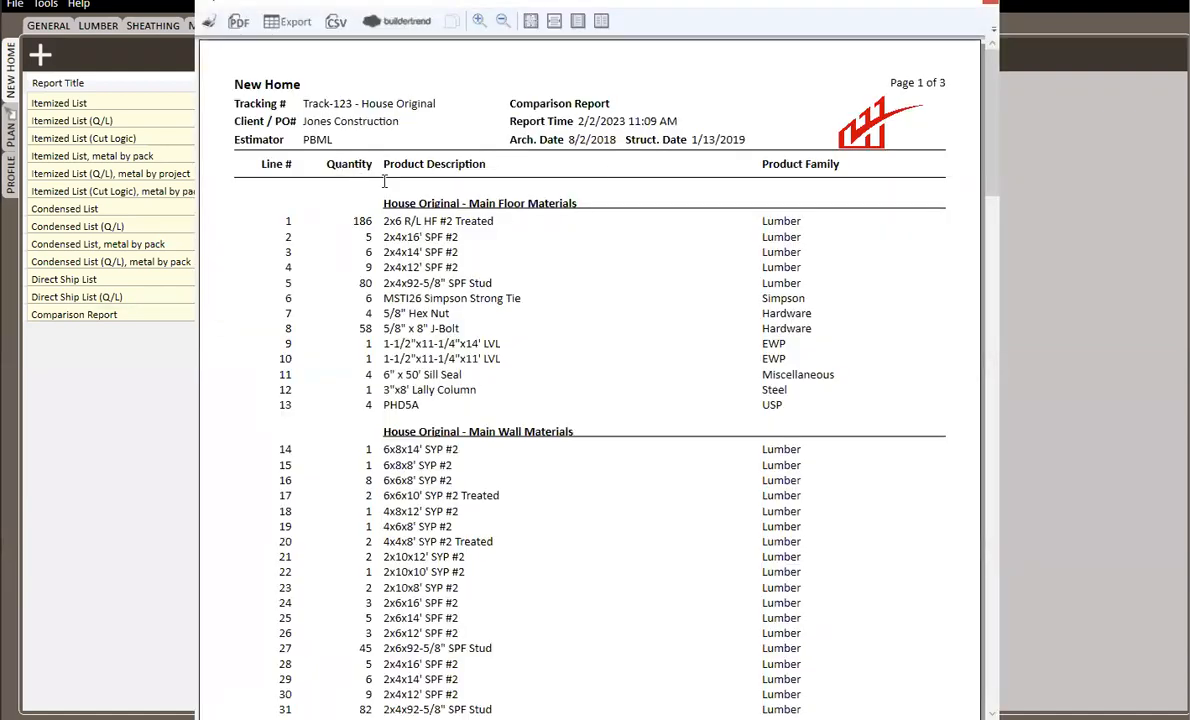
scroll(586, 250, "down", 15)
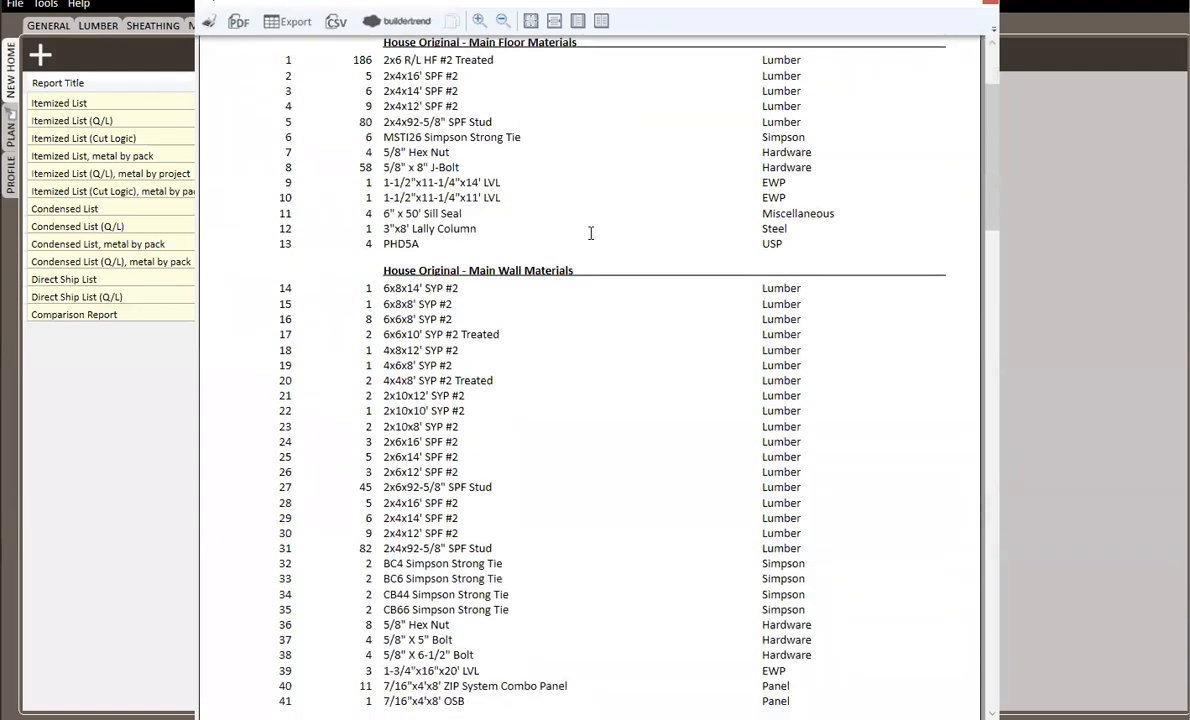
scroll(586, 200, "down", 15)
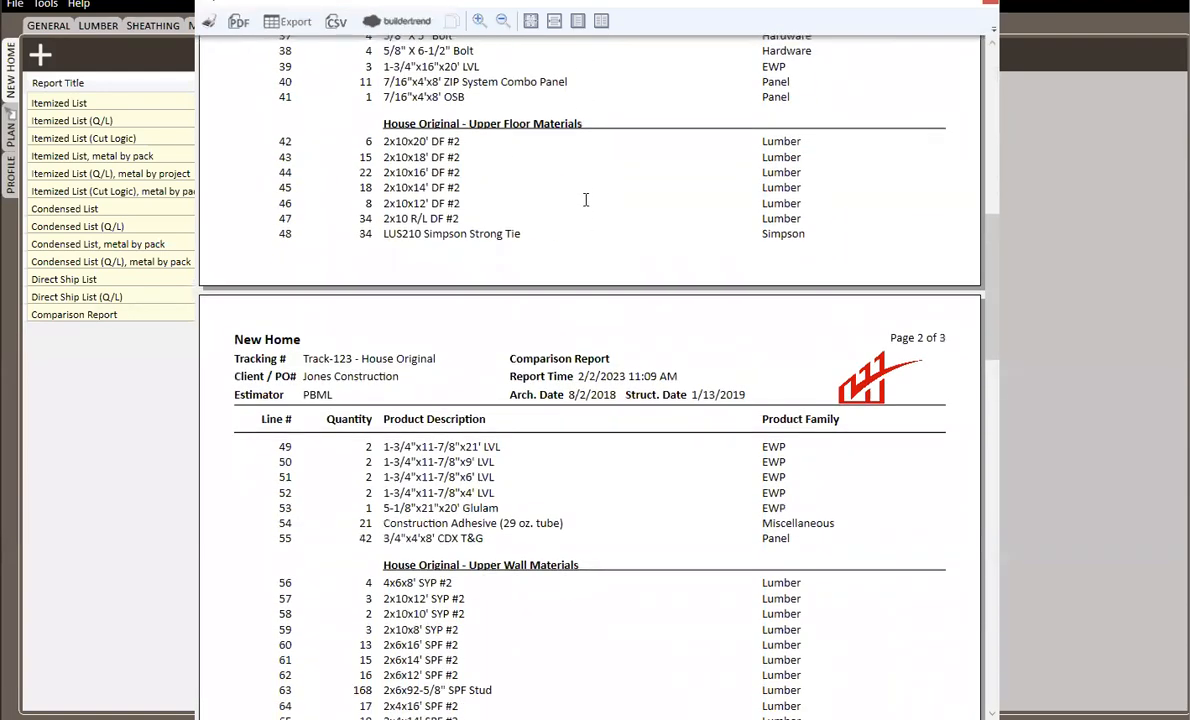
scroll(586, 200, "down", 12)
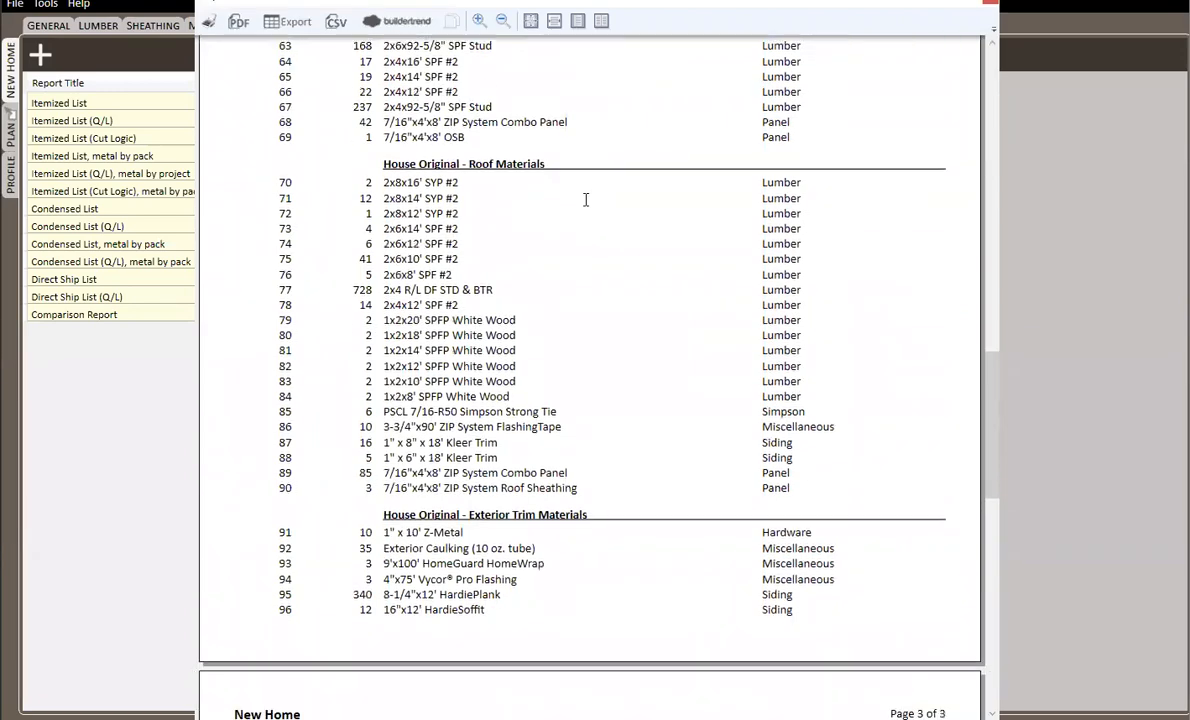
scroll(646, 255, "down", 6)
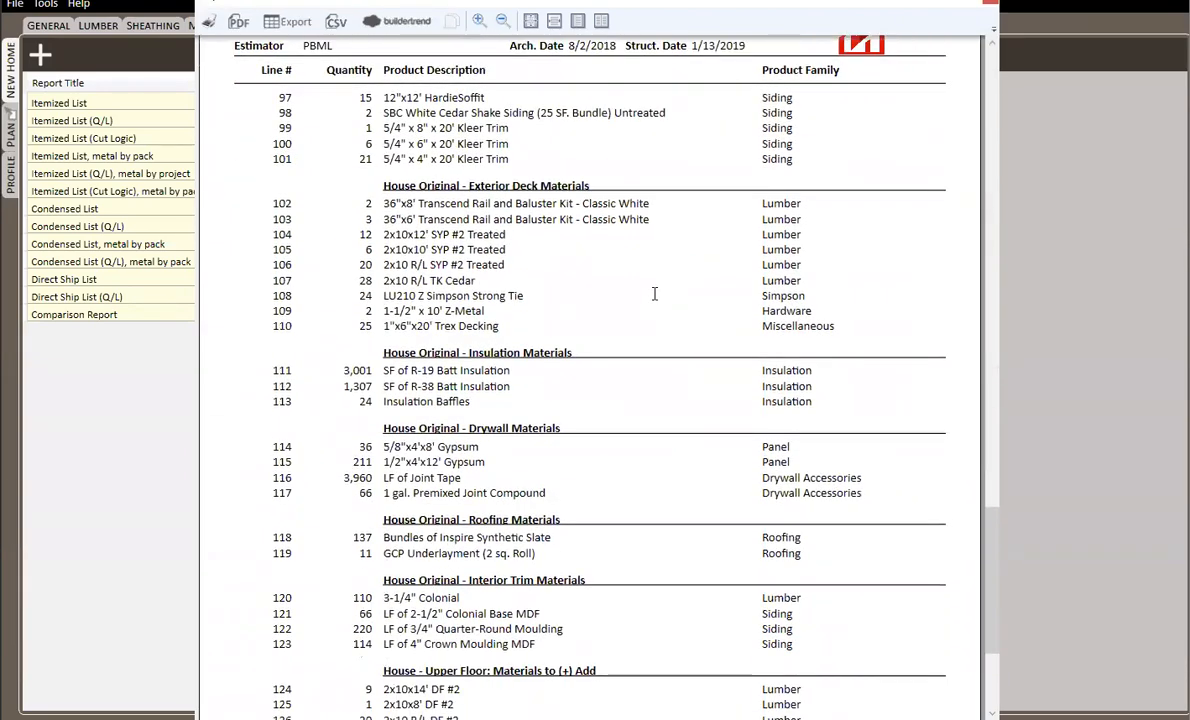
scroll(654, 293, "down", 4)
scroll(611, 274, "down", 2)
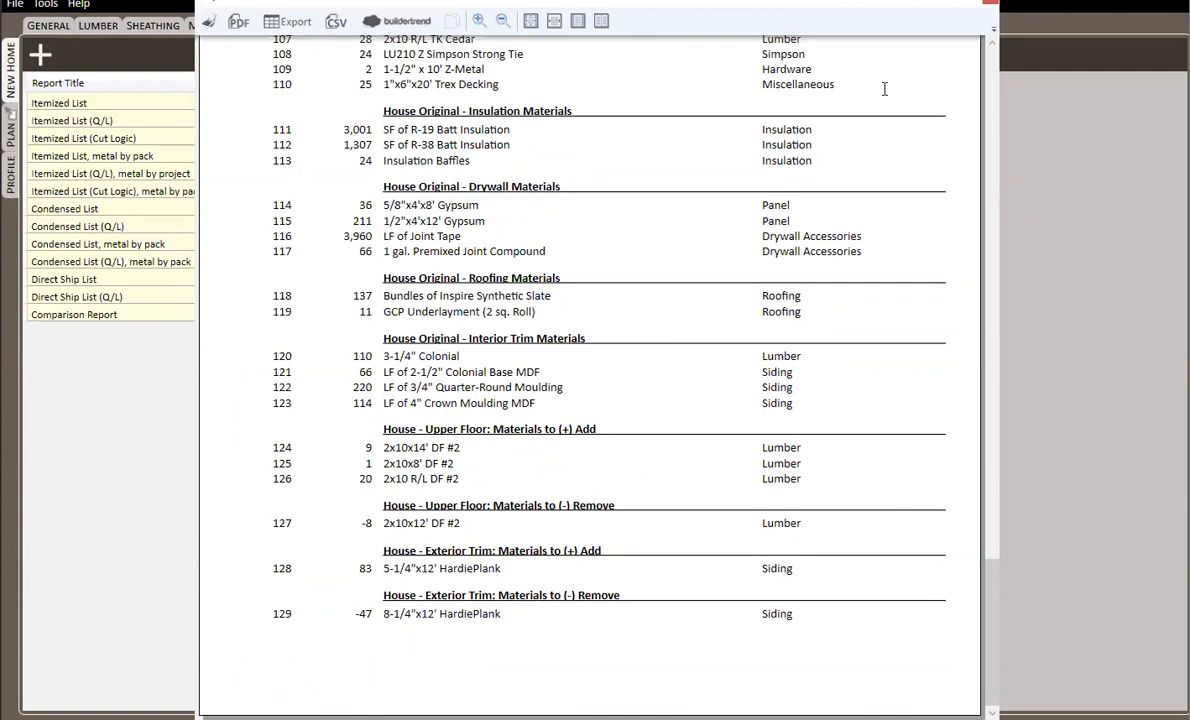
left_click(988, 8)
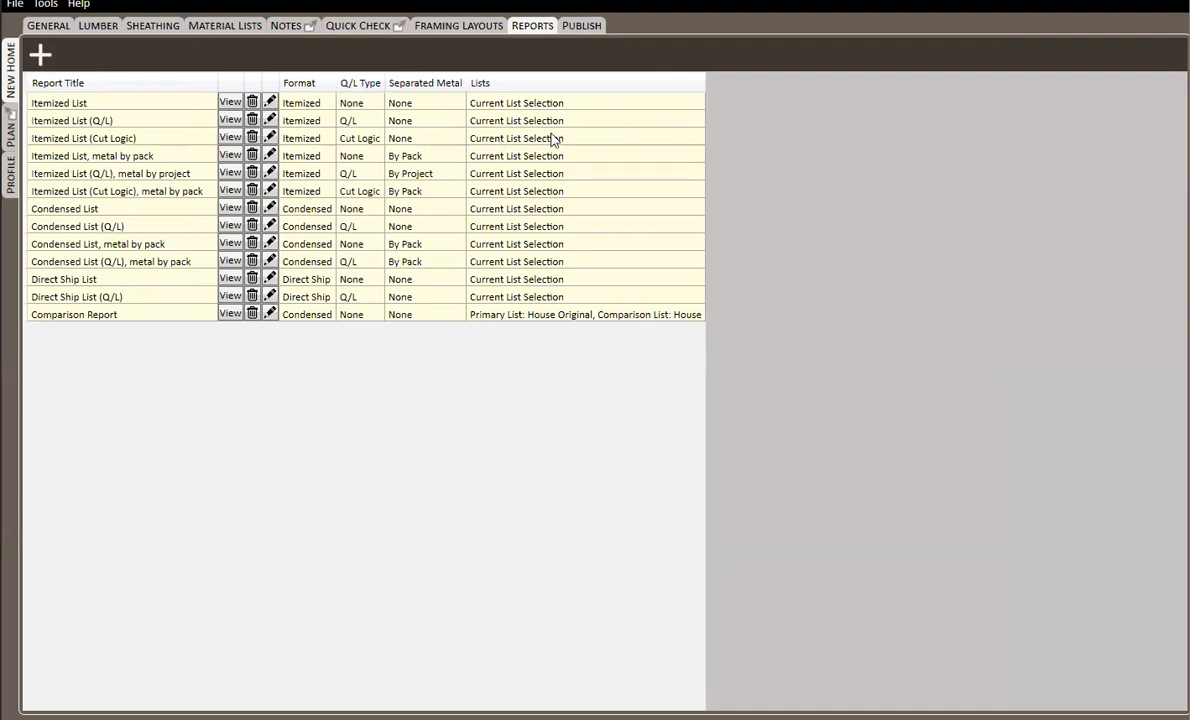
- On the Publish page, examine the default destination choices and the format and destination options for Itemized List (Q/L)
left_click(584, 27)
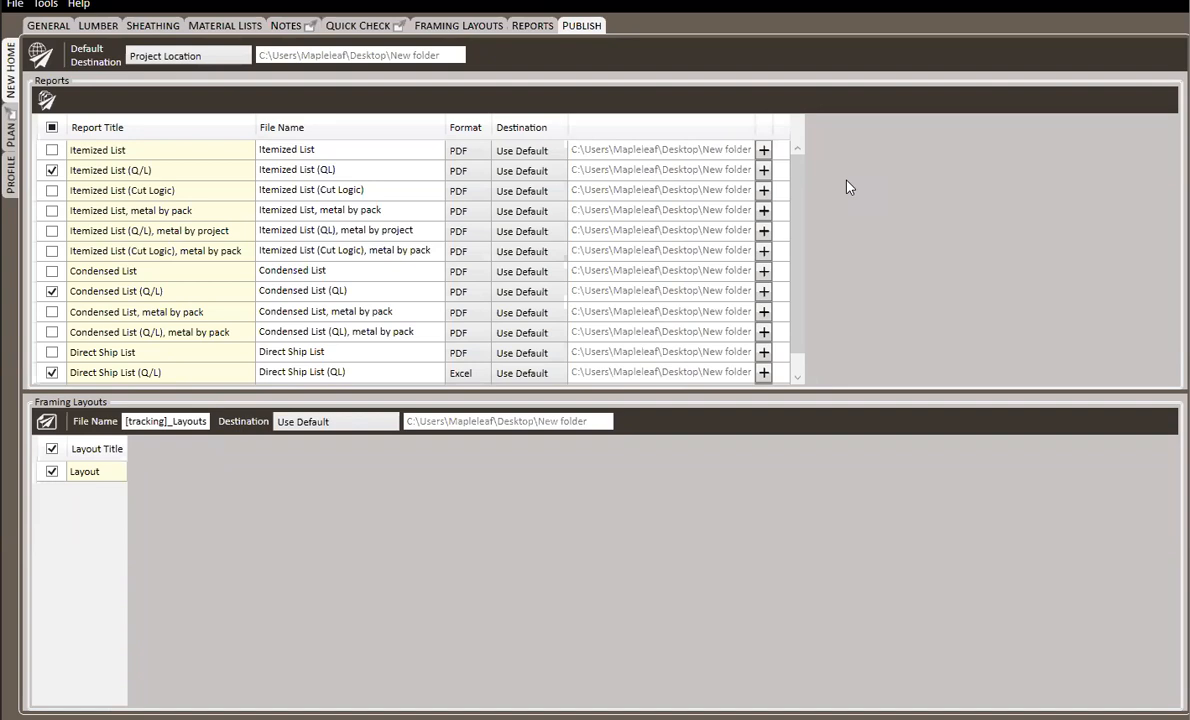
left_click(200, 57)
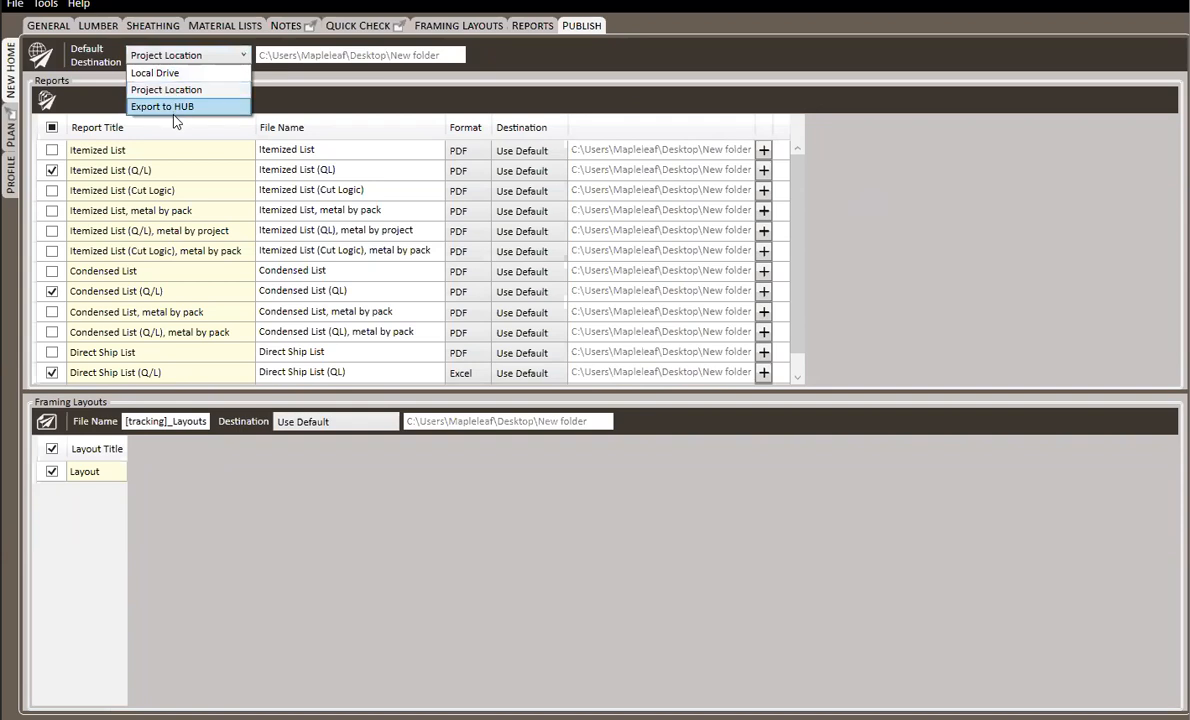
left_click(224, 56)
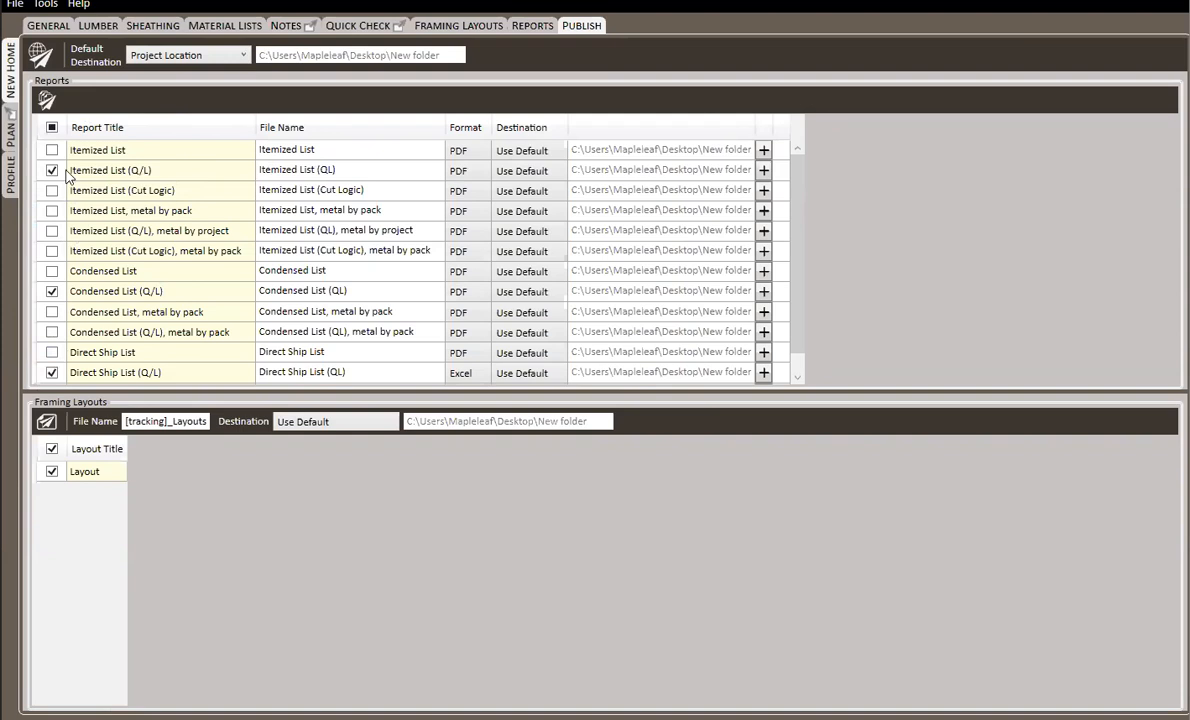
left_click(462, 171)
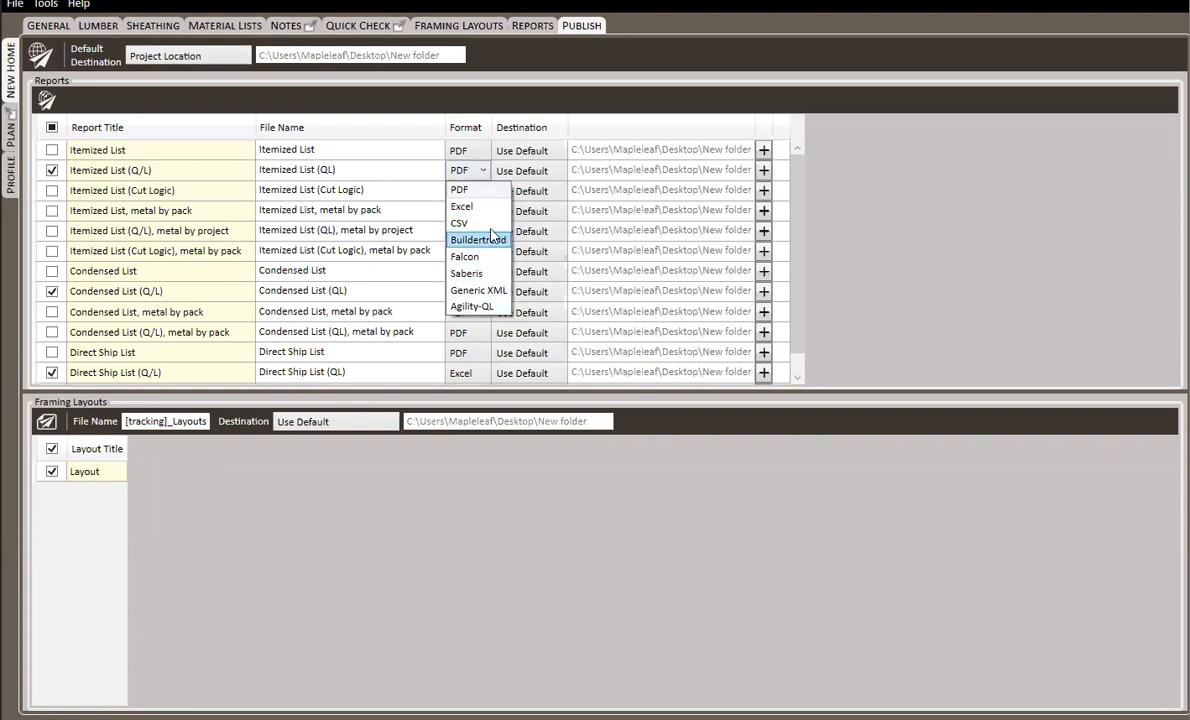
left_click(484, 175)
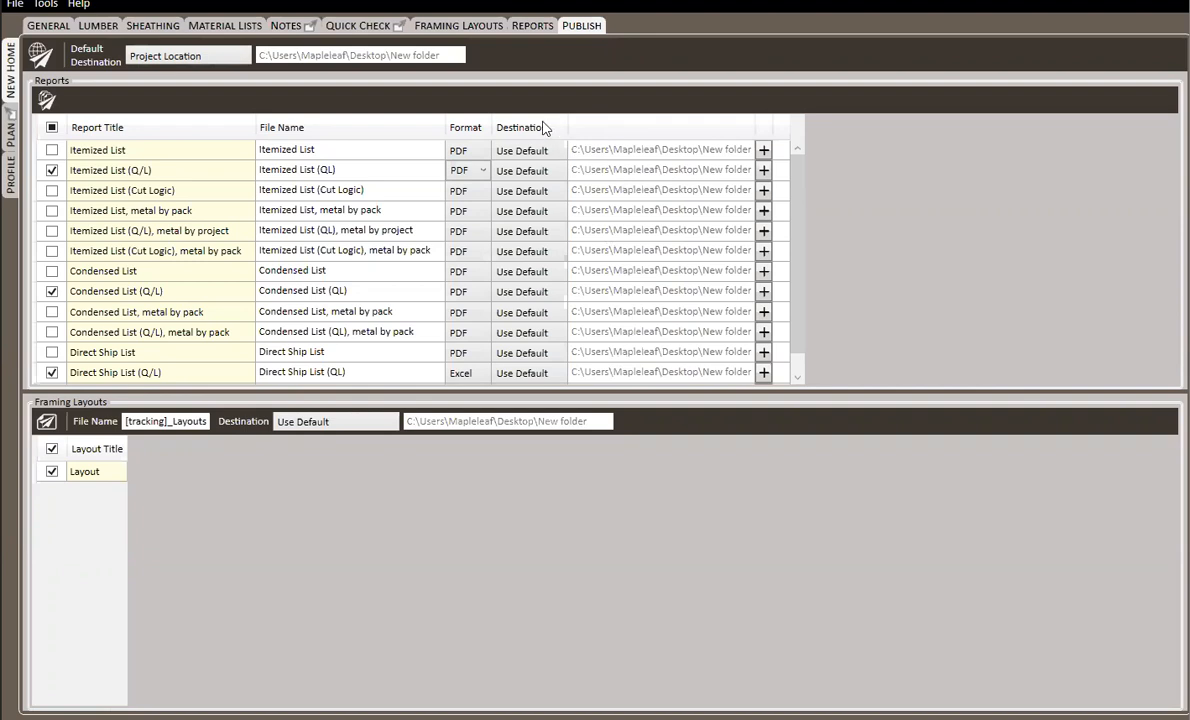
left_click(545, 171)
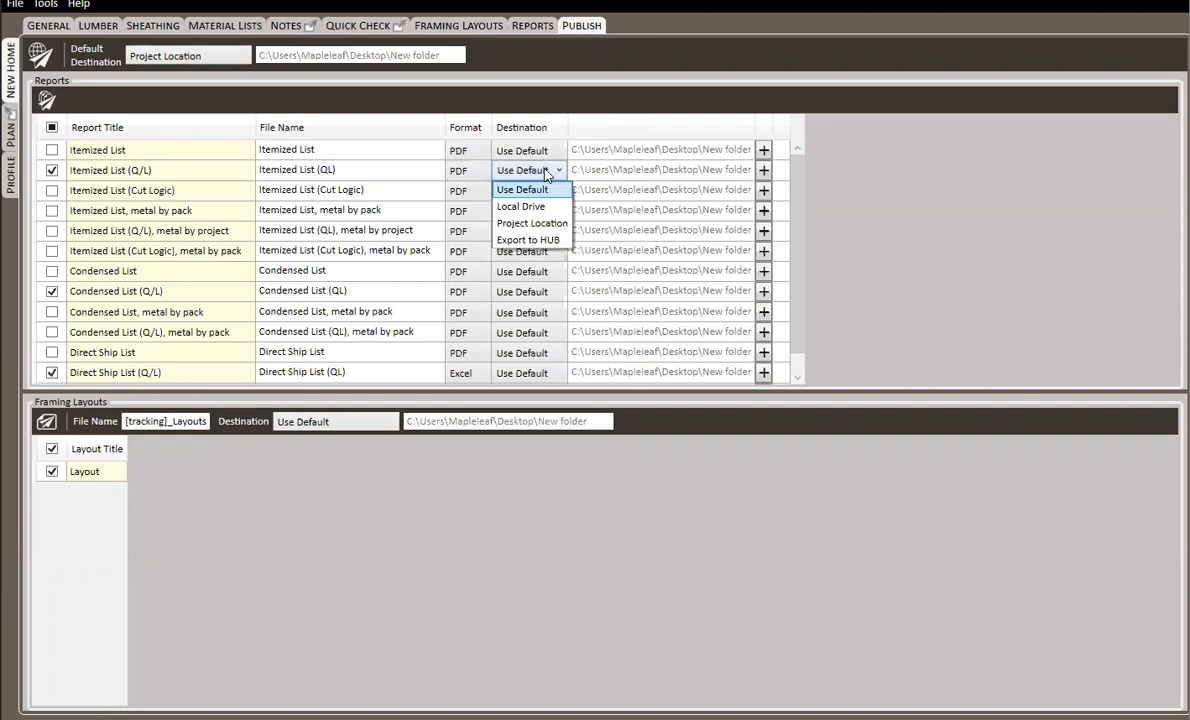
left_click(547, 172)
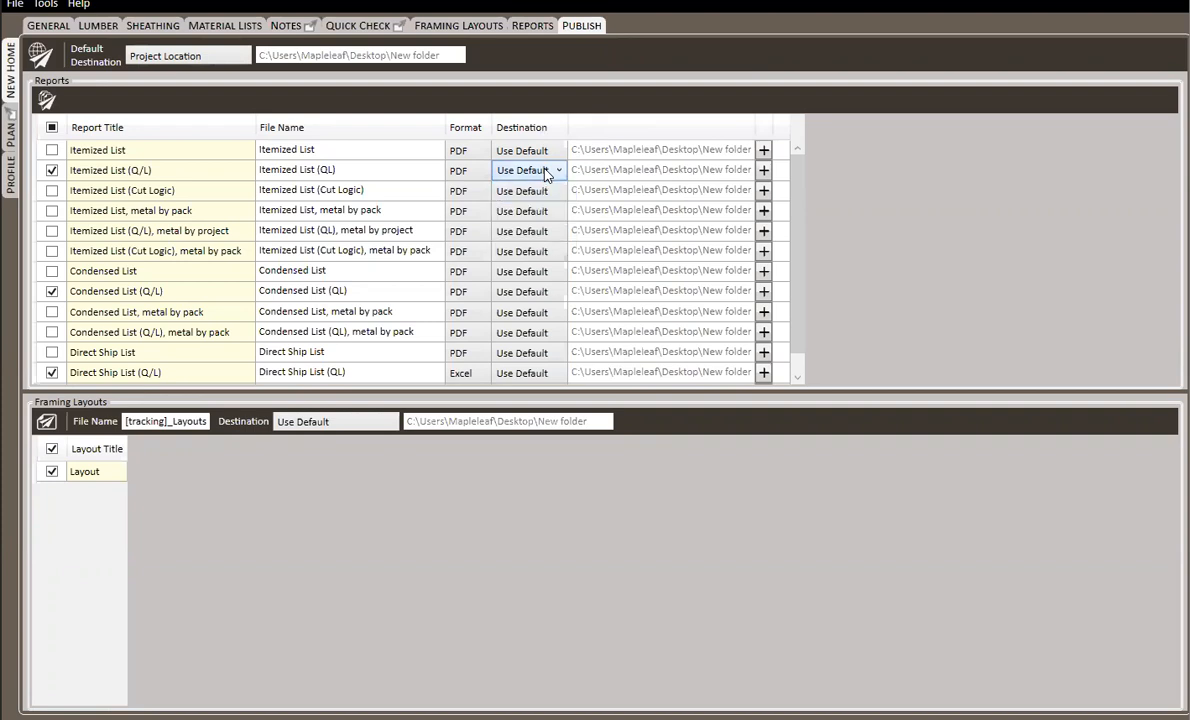
- Check the general project information for the Project and Tracking fields that can feed the Itemized List (Q/L) file name
left_click(357, 170)
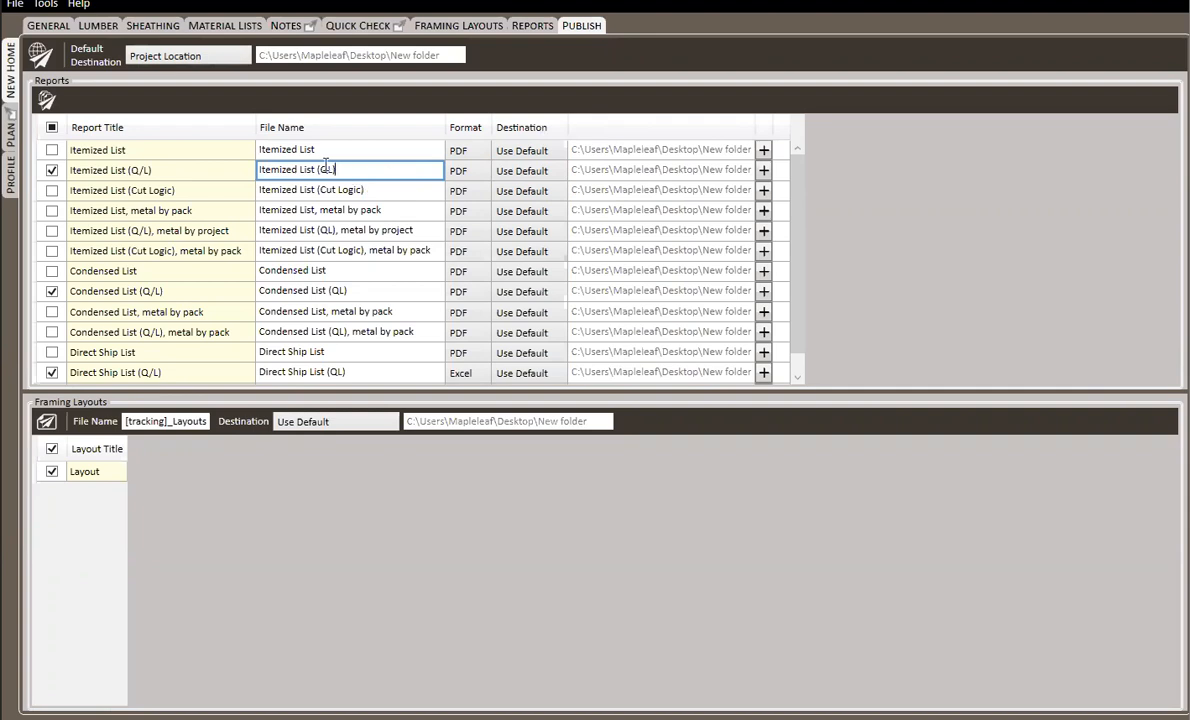
left_click(52, 25)
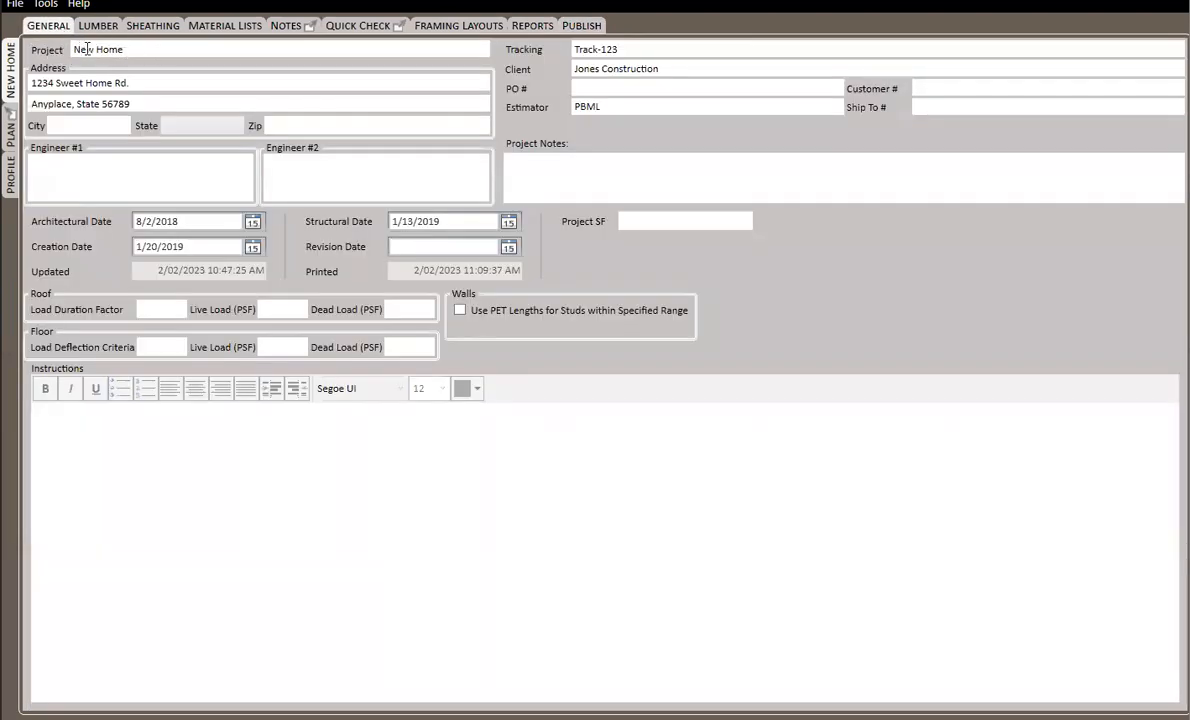
left_click(580, 27)
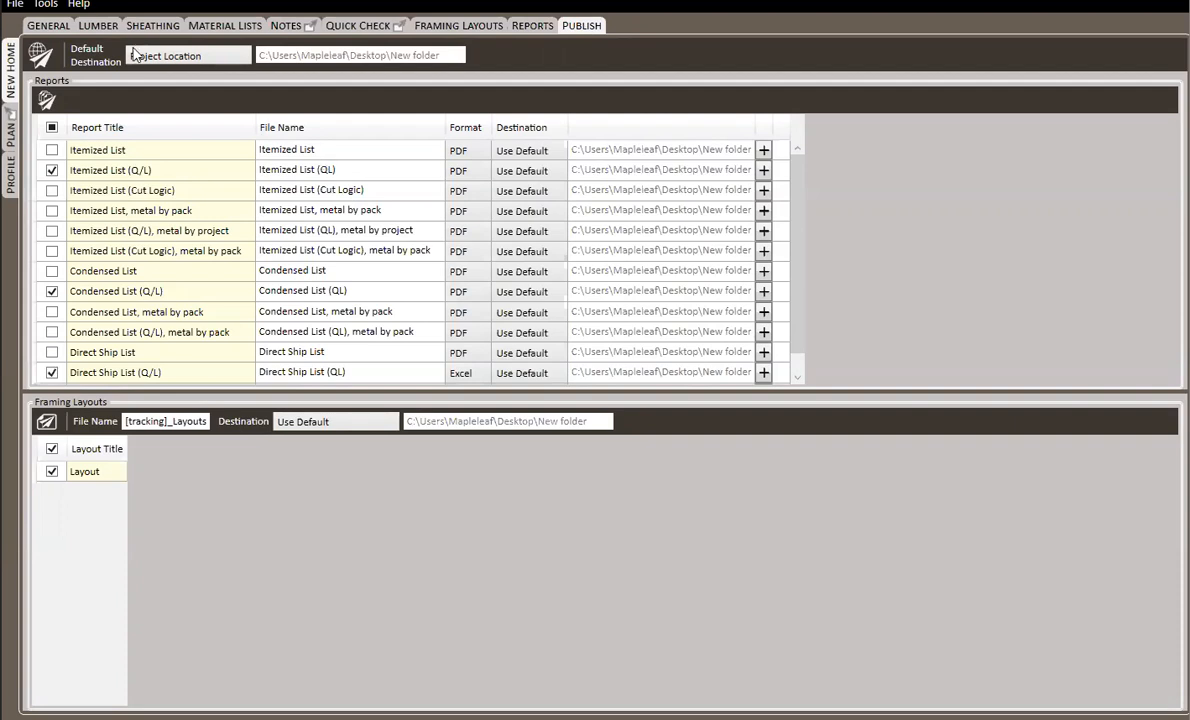
- View the "What's This?" help tool instructions and read the online help article on the Publish page's File Name field
left_click(79, 6)
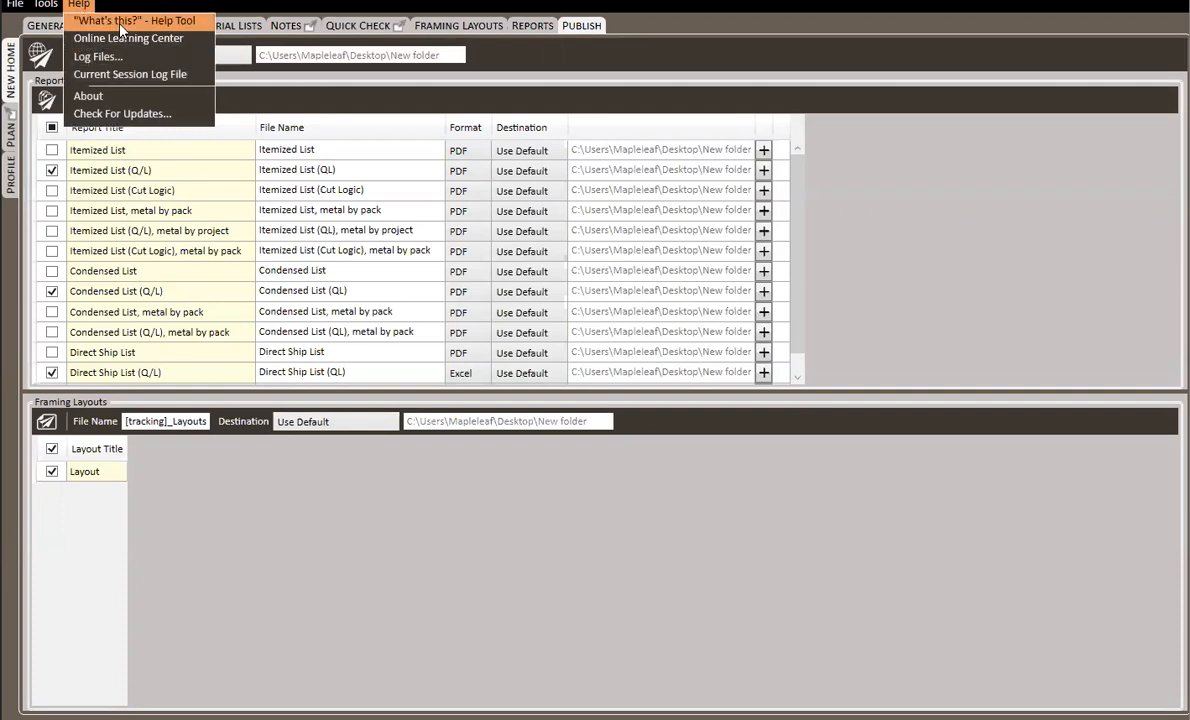
left_click(126, 22)
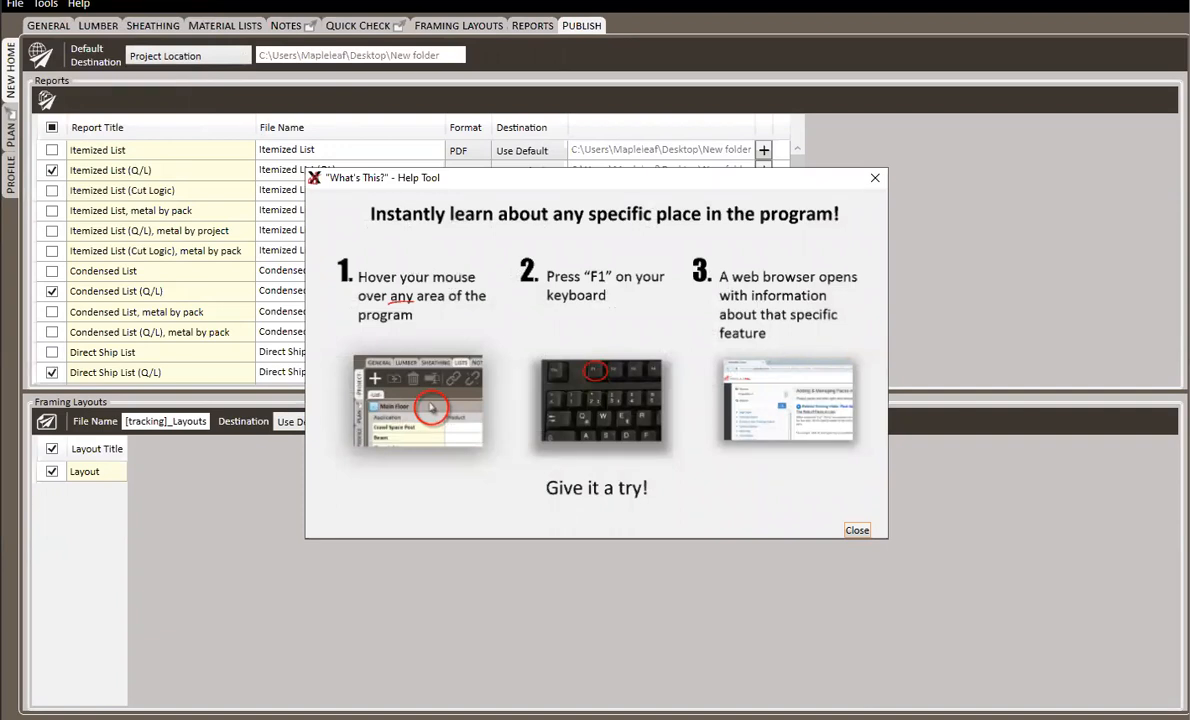
key("F1")
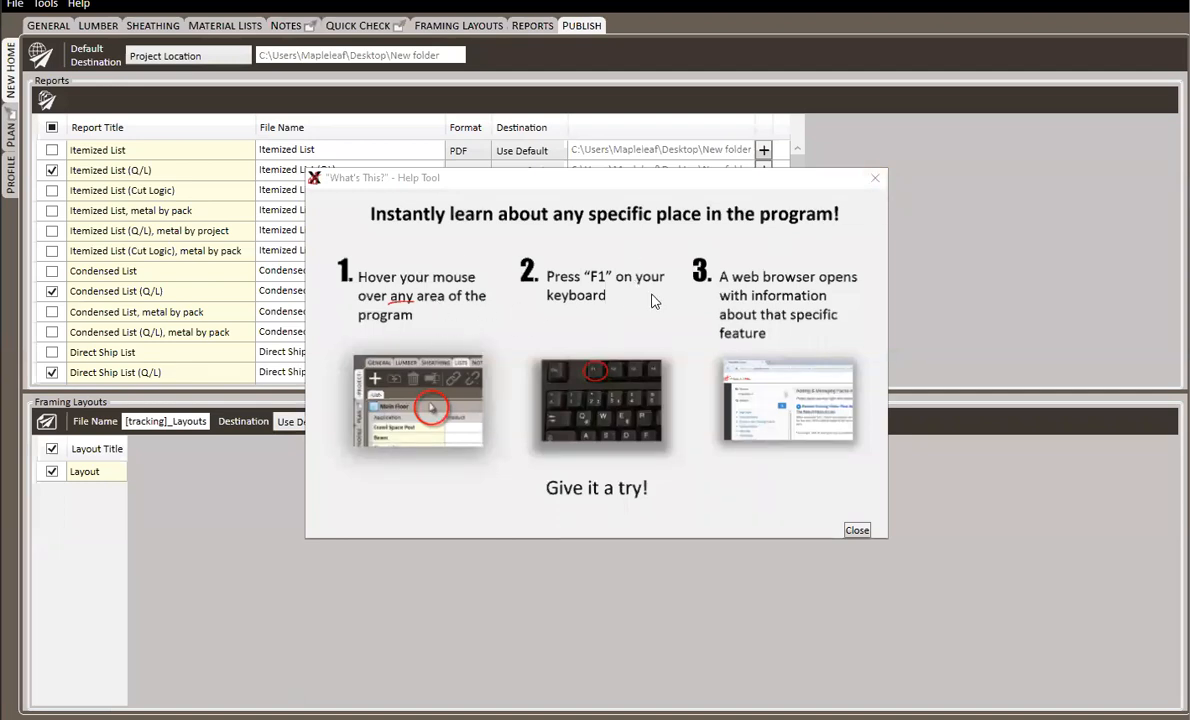
left_click(873, 180)
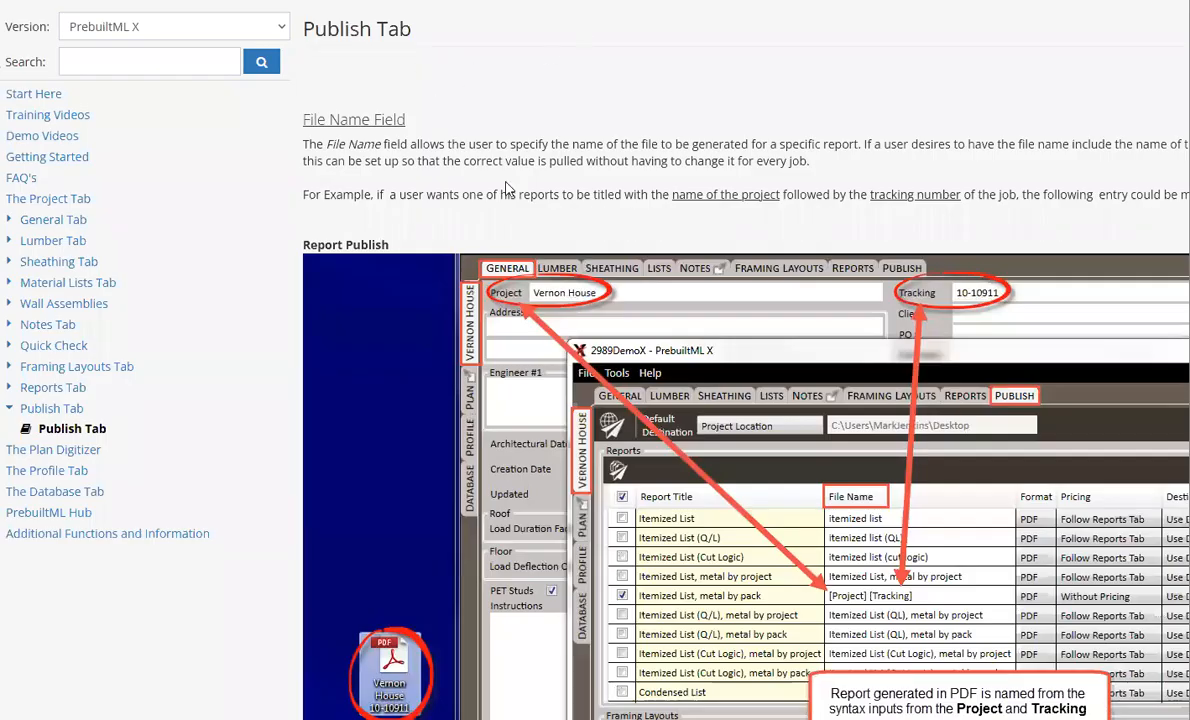
scroll(665, 387, "down", 5)
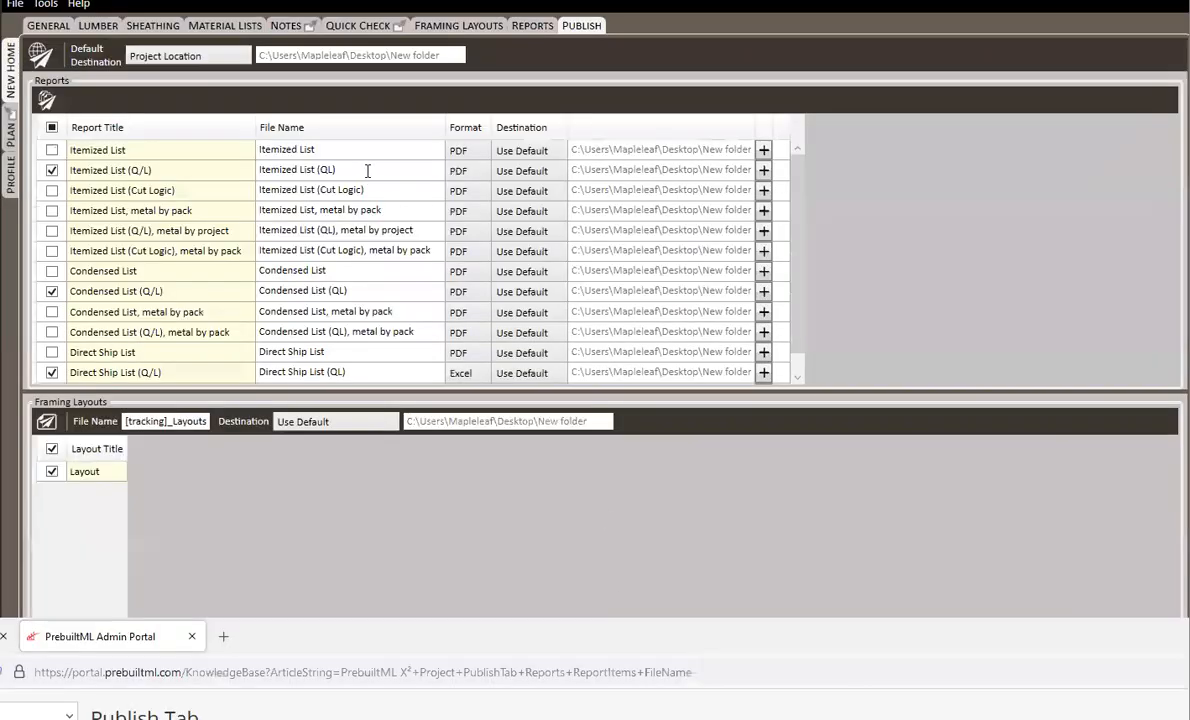
- Append [project] to the Itemized List (Q/L) report's publish file name, making it "Itemized List (QL) [project]"
left_click(366, 171)
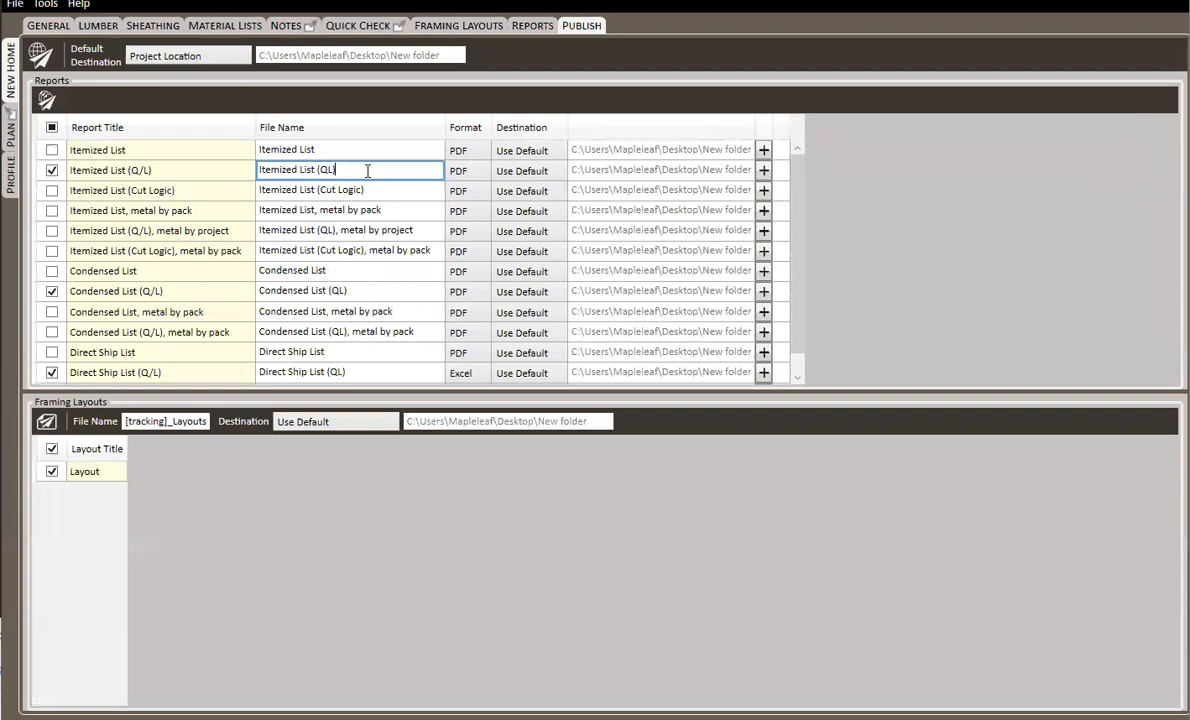
type("[project]")
key("F1")
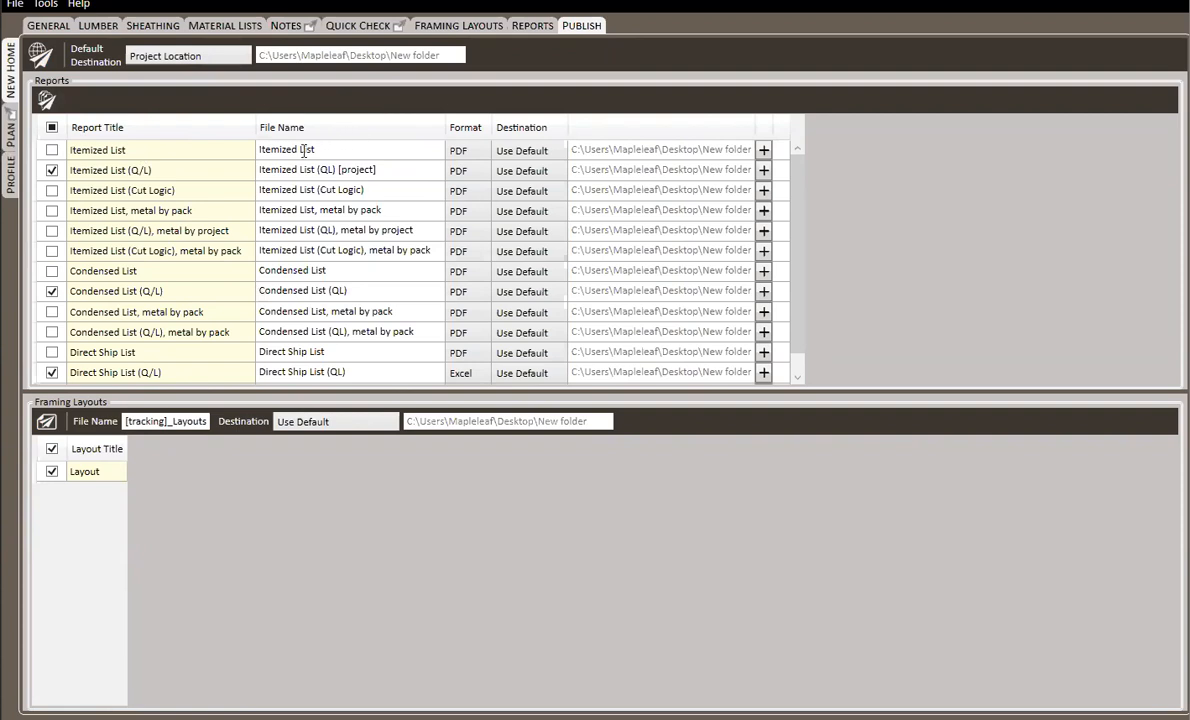
- Review the material lists and report definitions, and check the published report and layout files in the project's New folder
left_click(234, 27)
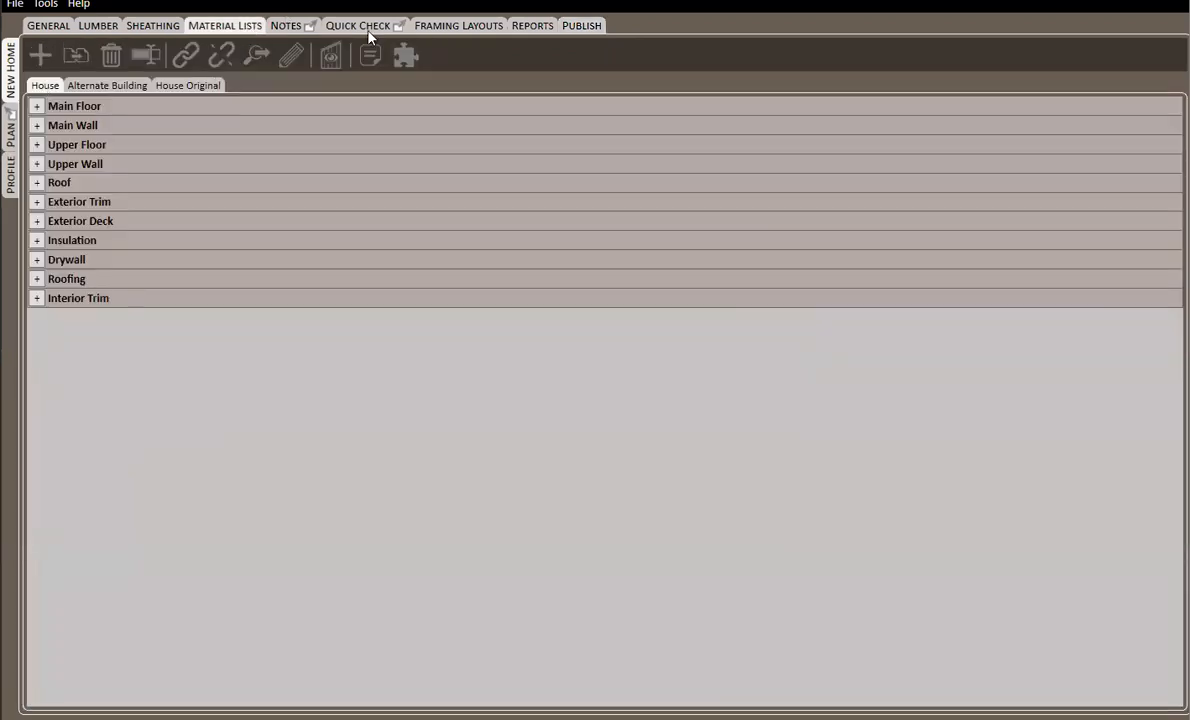
left_click(533, 26)
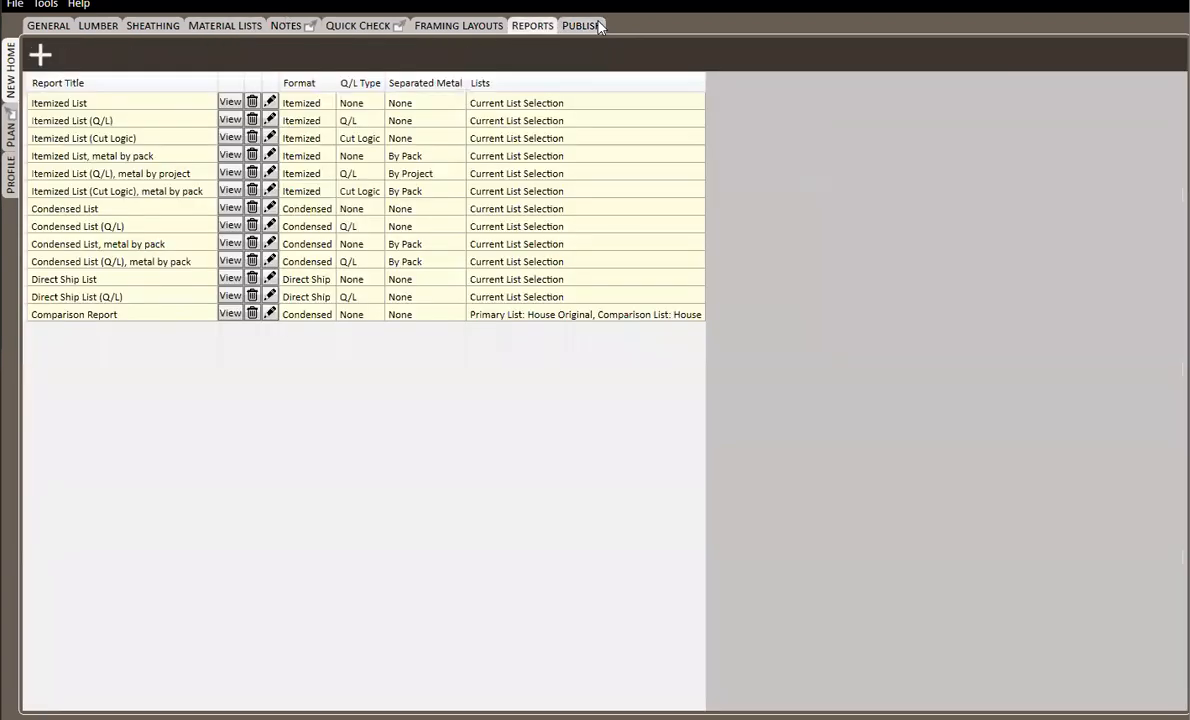
left_click(581, 26)
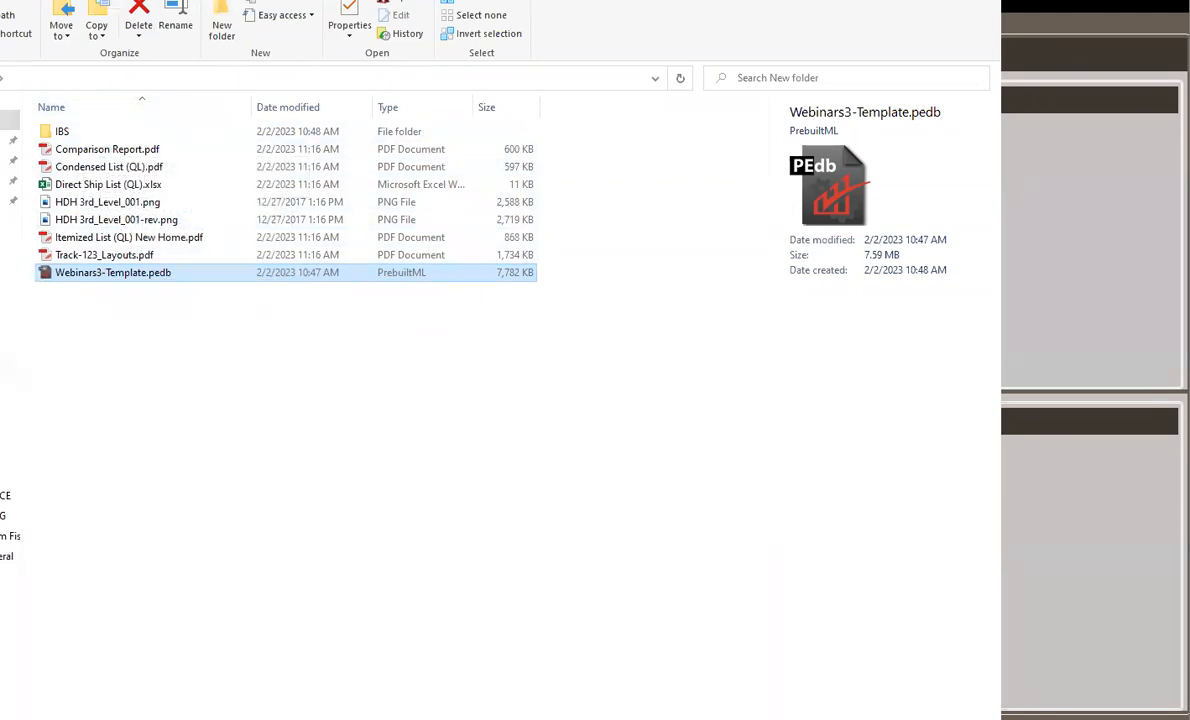
left_click(1050, 324)
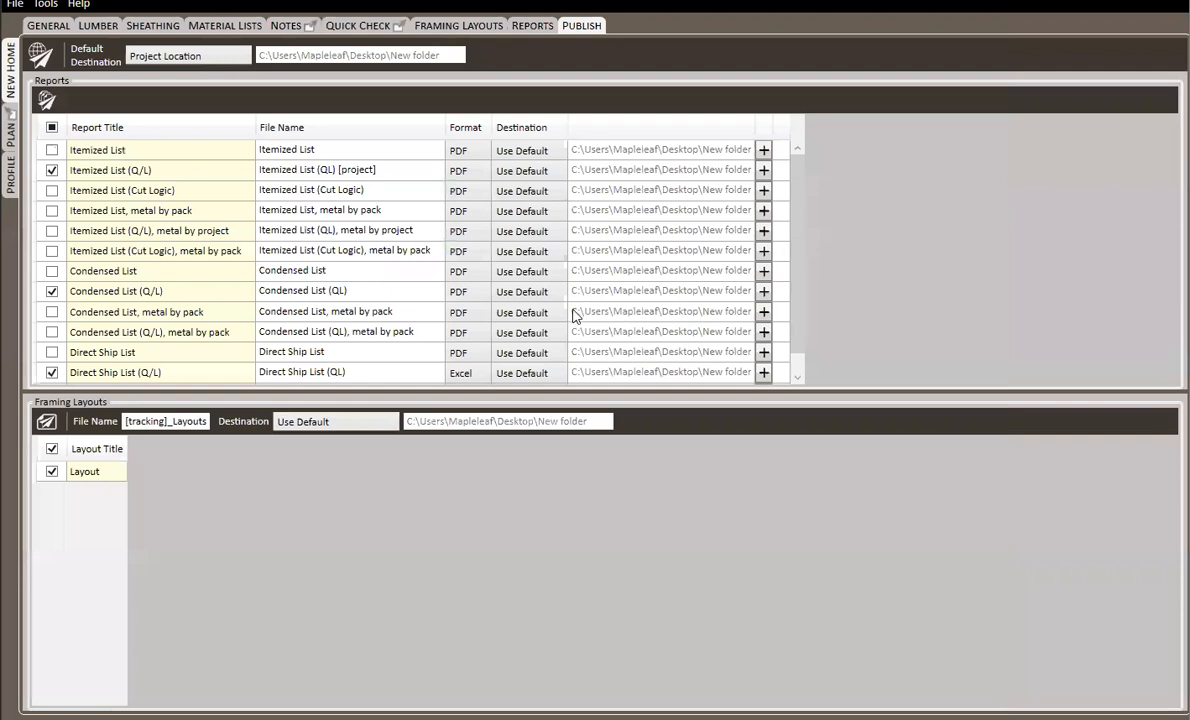